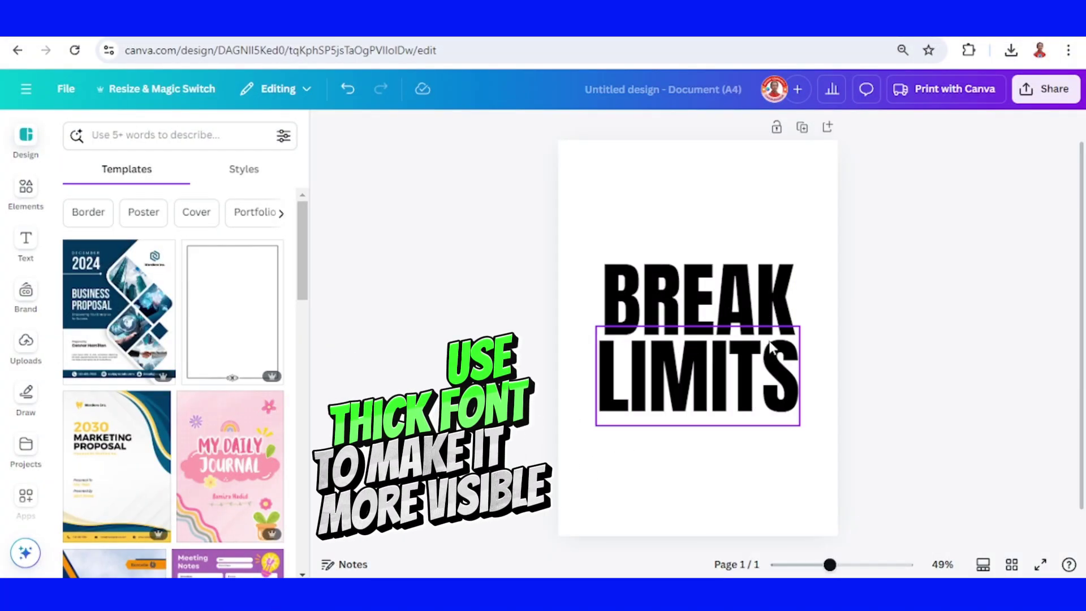
# Select the black BREAK LIMITS title text.
pyautogui.click(734, 301)
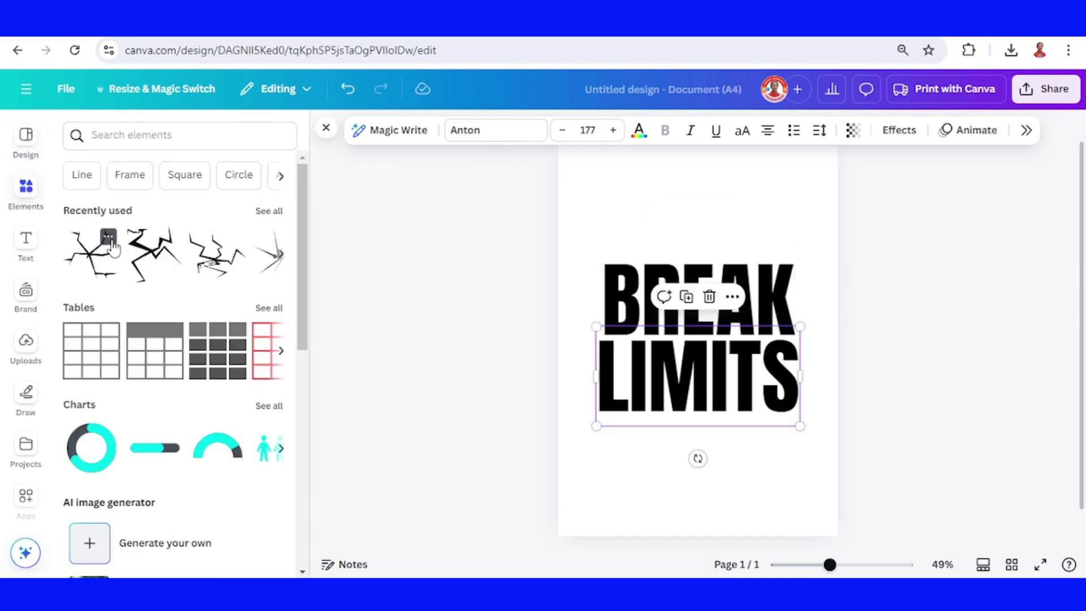
# Add a crack graphic over the B of BREAK, color it white, and bring it to front.
pyautogui.click(109, 238)
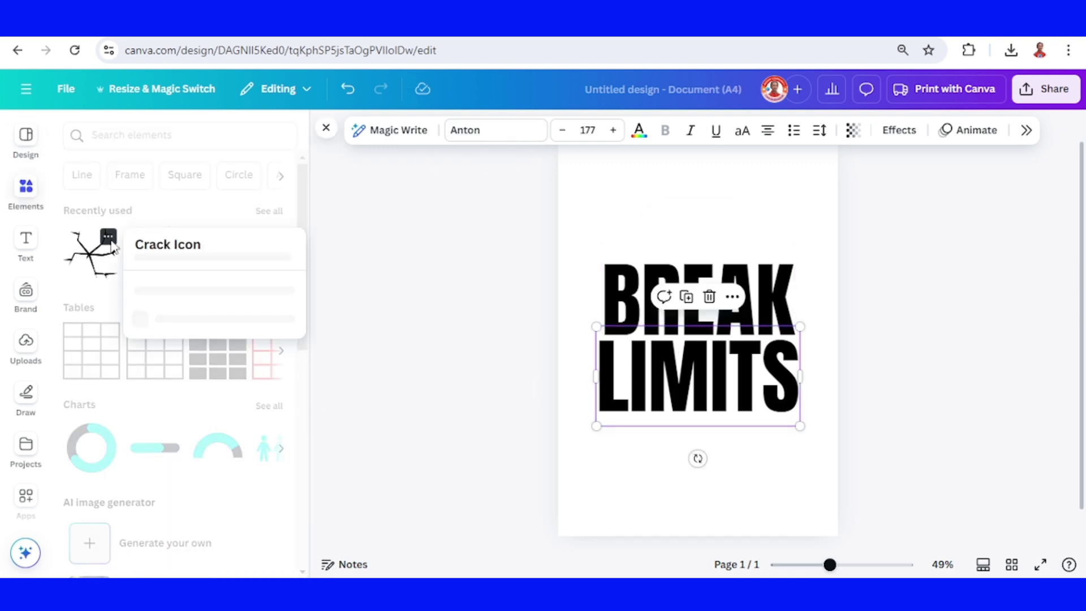
pyautogui.click(89, 263)
pyautogui.moveTo(707, 361); pyautogui.dragTo(635, 320)
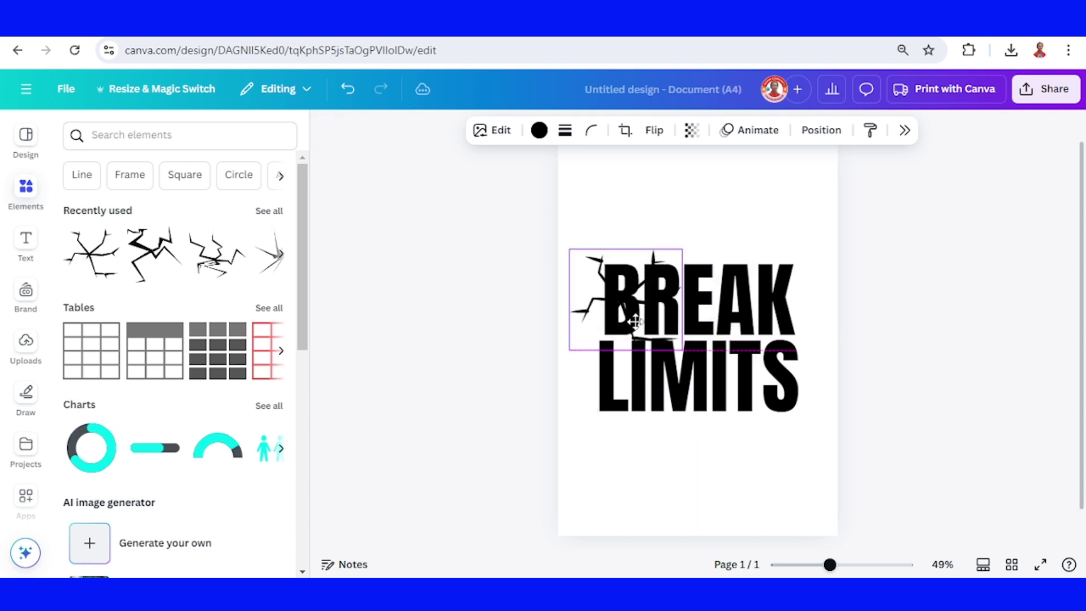
pyautogui.click(539, 130)
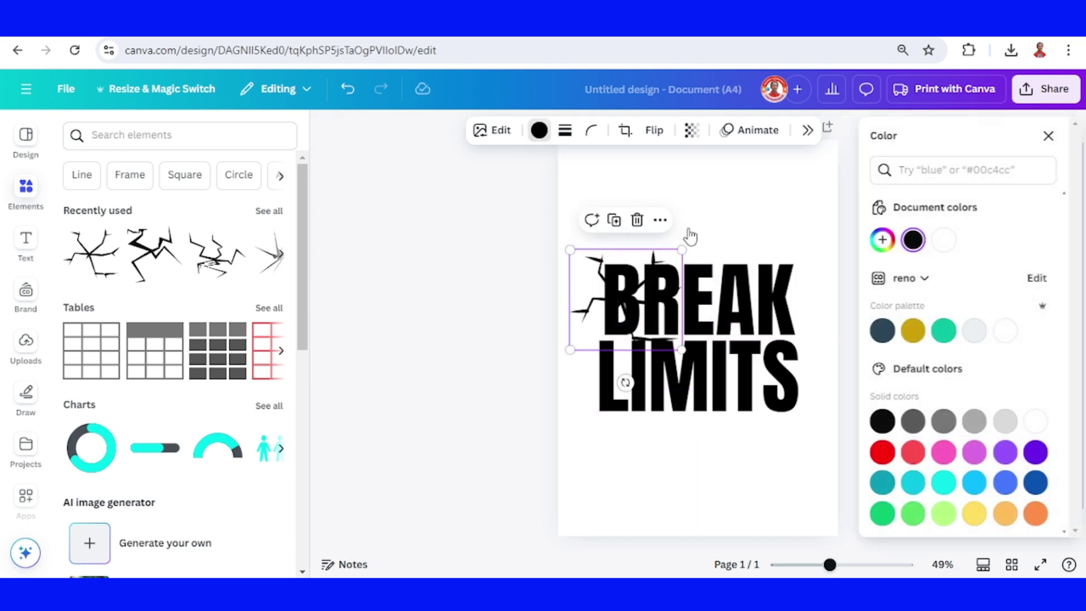
pyautogui.click(943, 240)
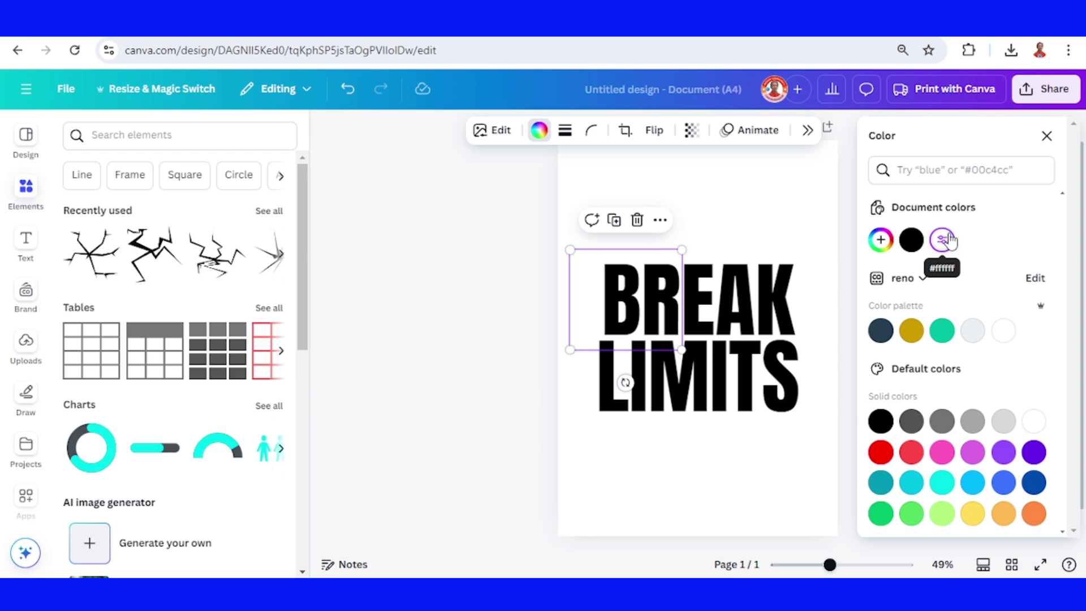
pyautogui.rightClick(577, 283)
pyautogui.moveTo(640, 334)
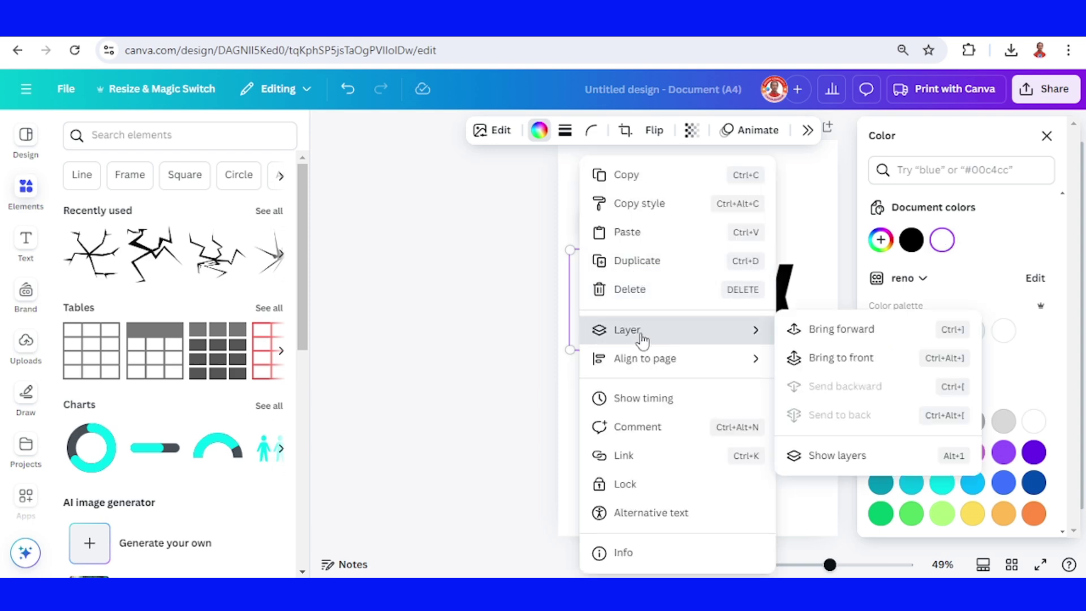
pyautogui.click(842, 362)
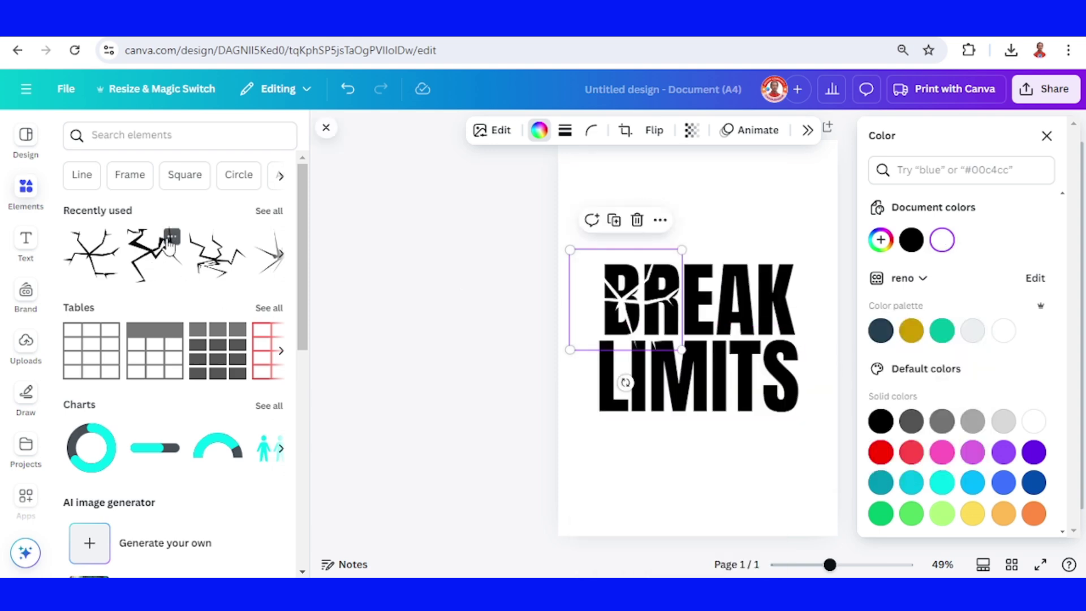
# Add a second crack graphic, color it white, and shrink it over the letters AK.
pyautogui.click(172, 237)
pyautogui.click(150, 254)
pyautogui.moveTo(660, 349); pyautogui.dragTo(791, 311)
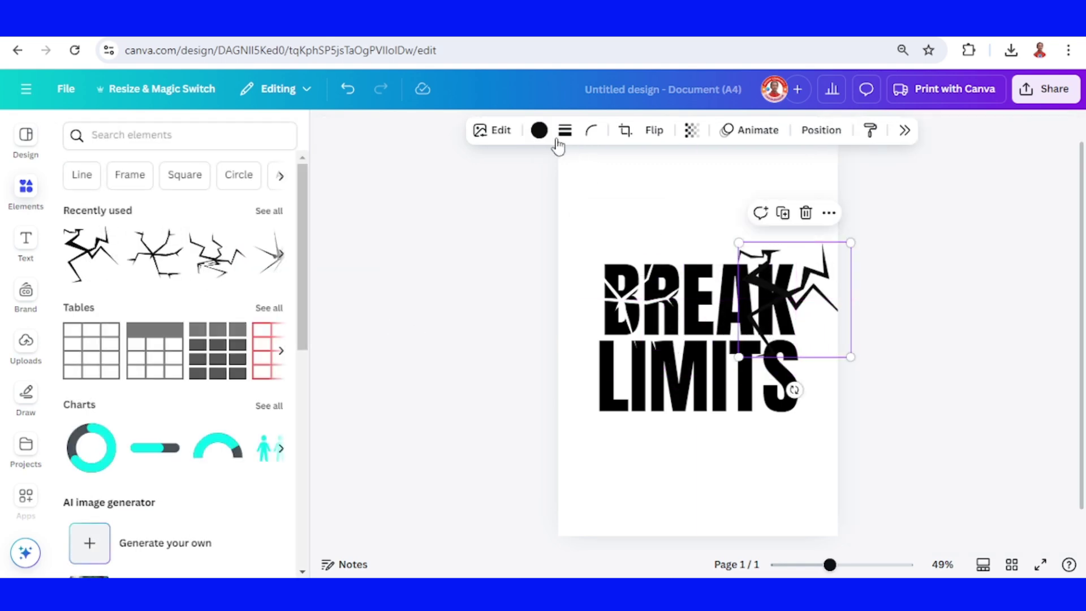
pyautogui.click(531, 132)
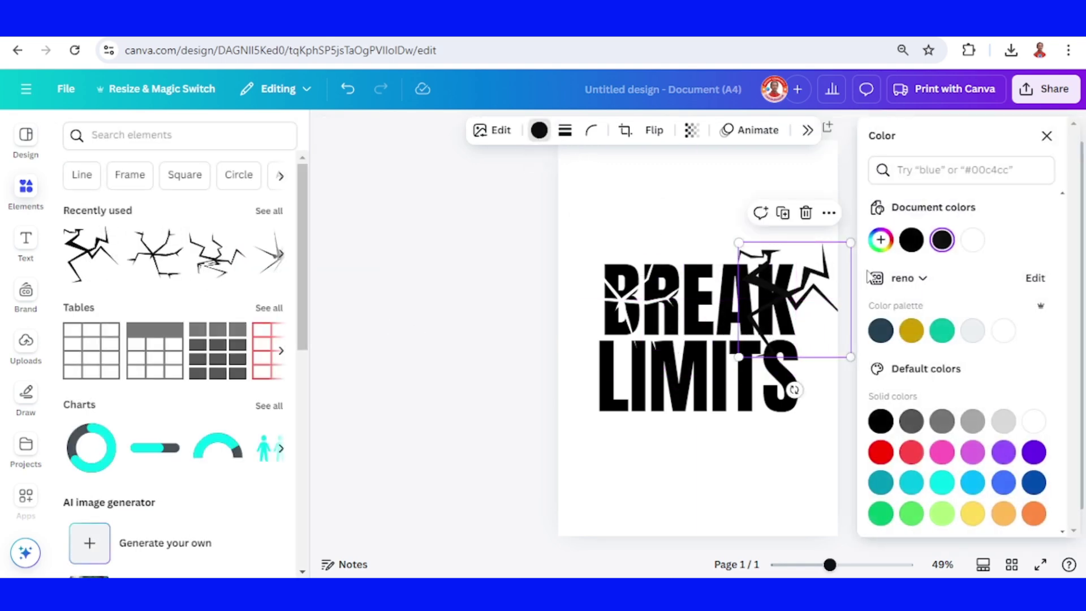
pyautogui.click(971, 242)
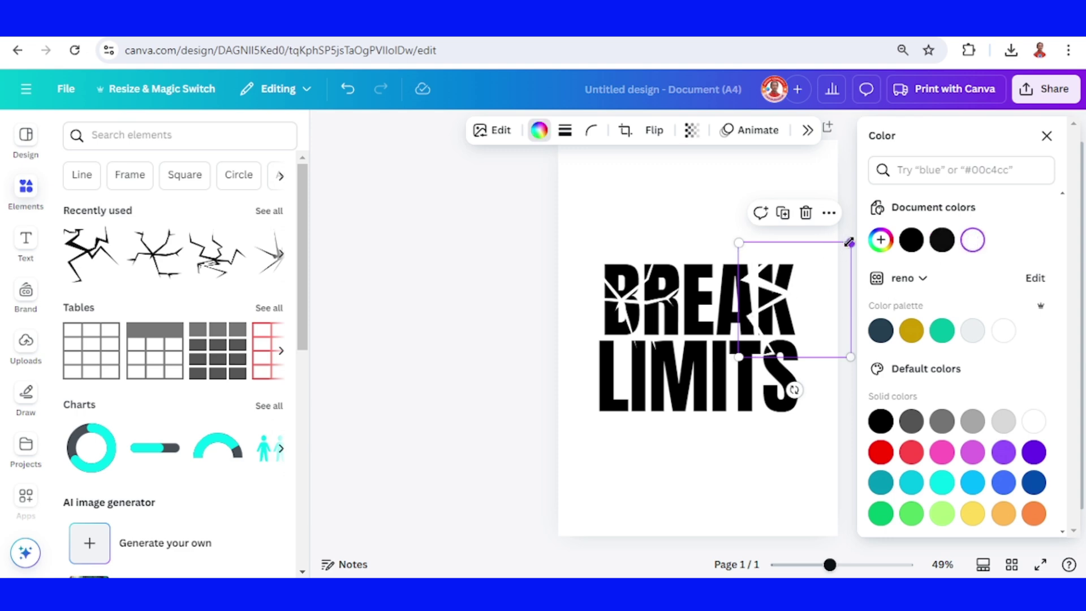
pyautogui.moveTo(849, 243); pyautogui.dragTo(823, 271)
pyautogui.moveTo(752, 321); pyautogui.dragTo(738, 306)
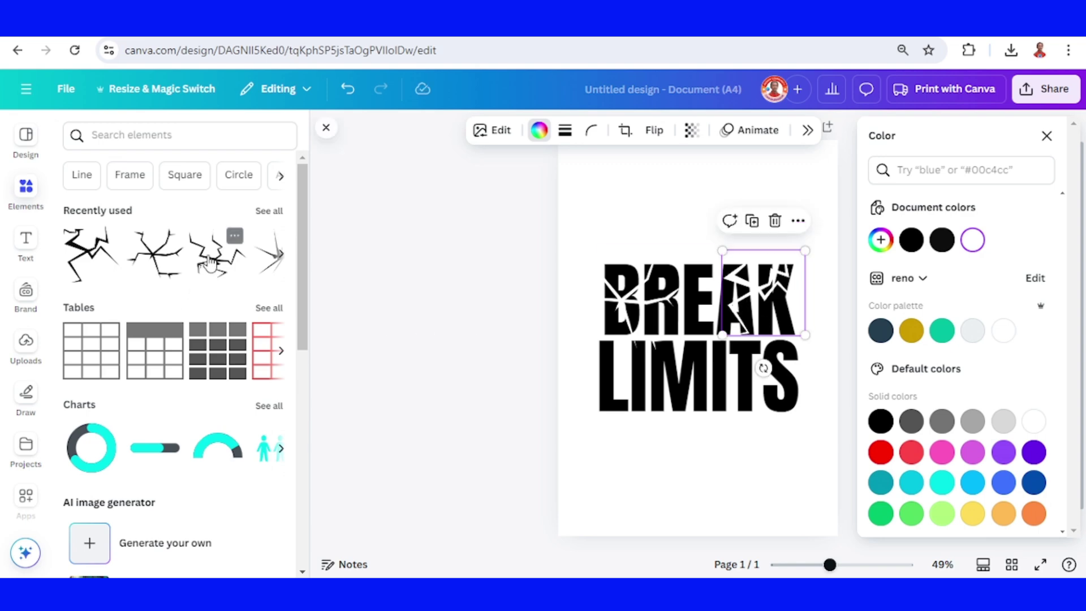
# Add two white crack graphics over LIMITS, one over LI and a starburst over TS.
pyautogui.click(235, 236)
pyautogui.press('Escape')
pyautogui.moveTo(216, 254); pyautogui.dragTo(638, 405)
pyautogui.click(539, 131)
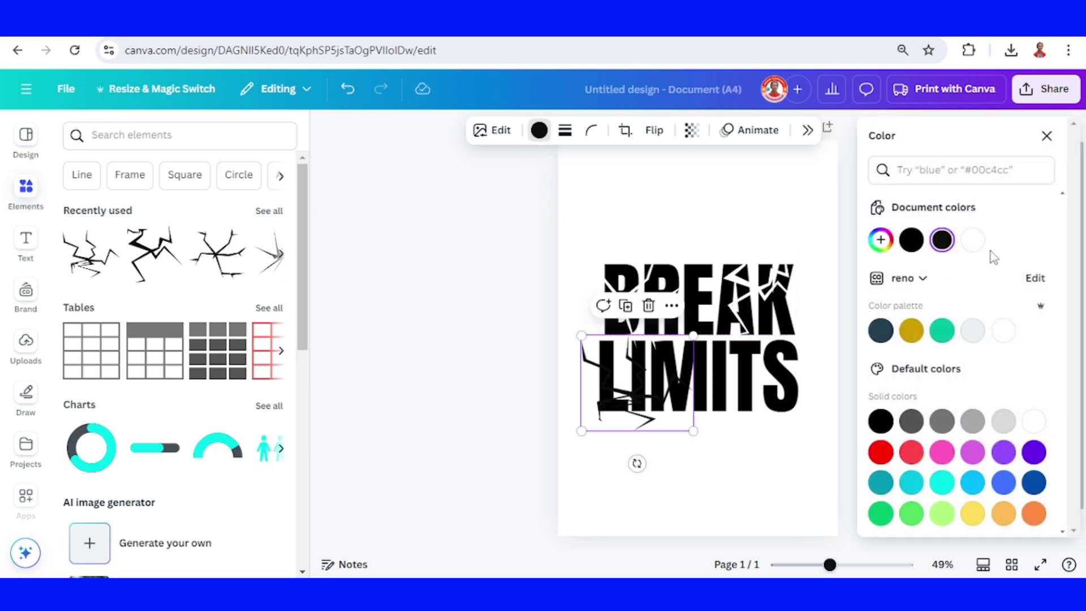
pyautogui.click(972, 242)
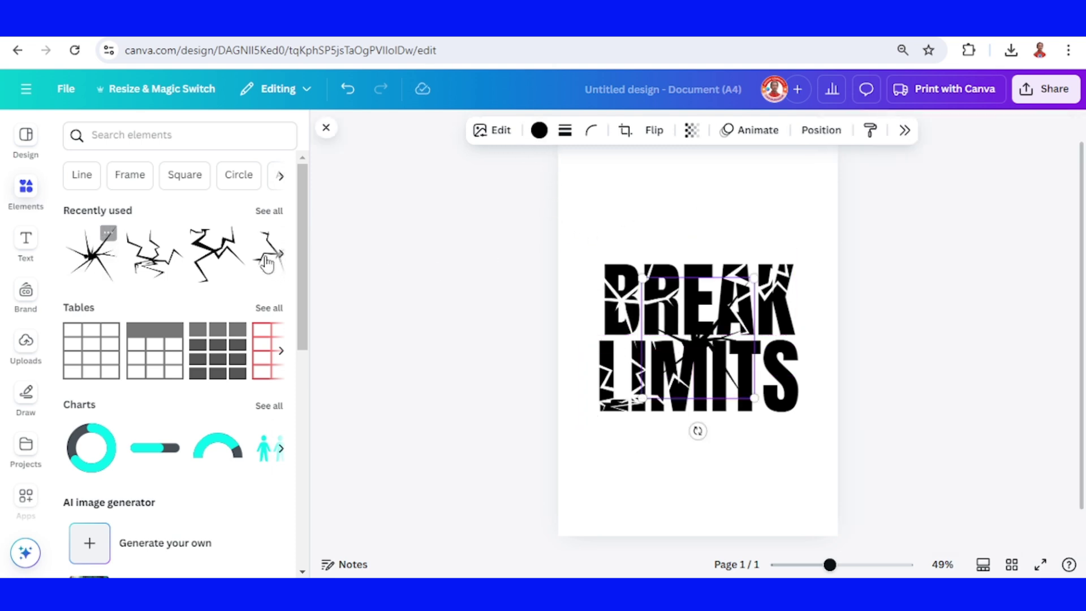
pyautogui.click(267, 259)
pyautogui.moveTo(670, 367); pyautogui.dragTo(764, 411)
pyautogui.click(539, 130)
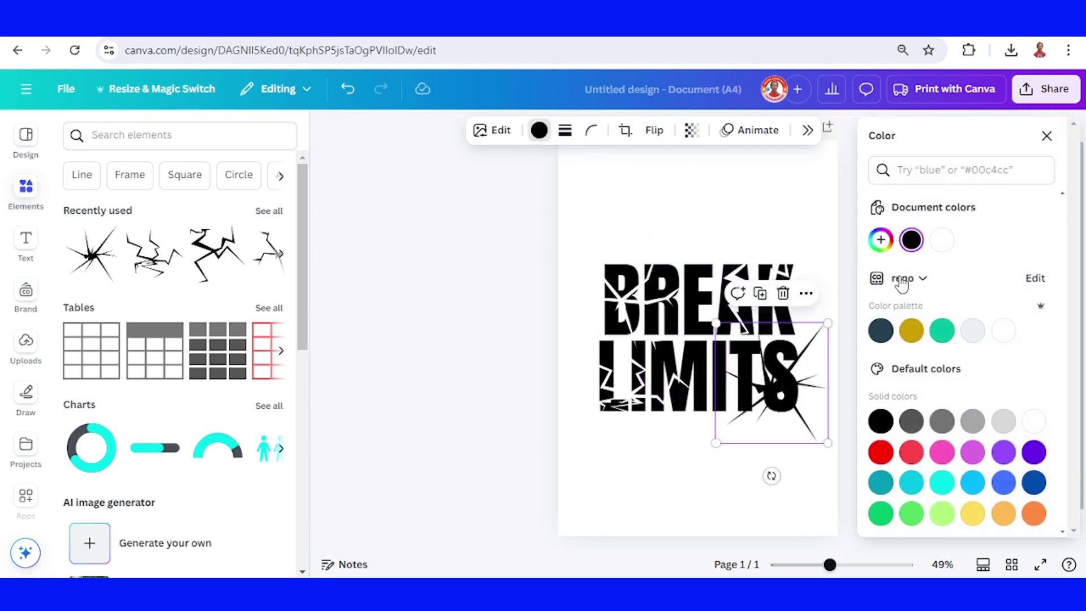
pyautogui.click(941, 242)
# Fill the page background with teal #1abc9c and show the Ragged Paper Hole graphic's details.
pyautogui.click(797, 210)
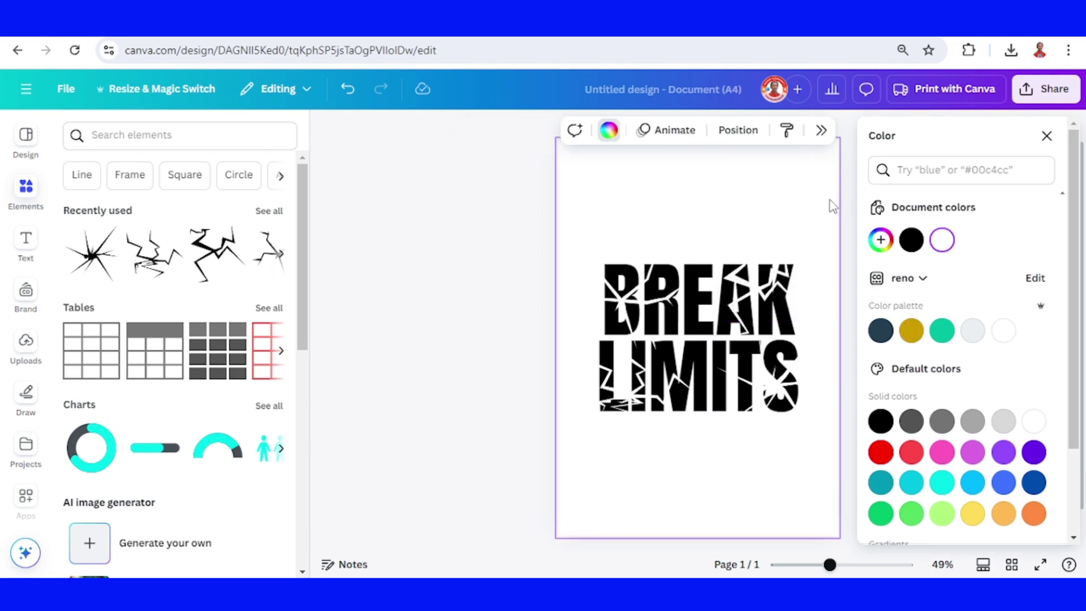
pyautogui.click(942, 330)
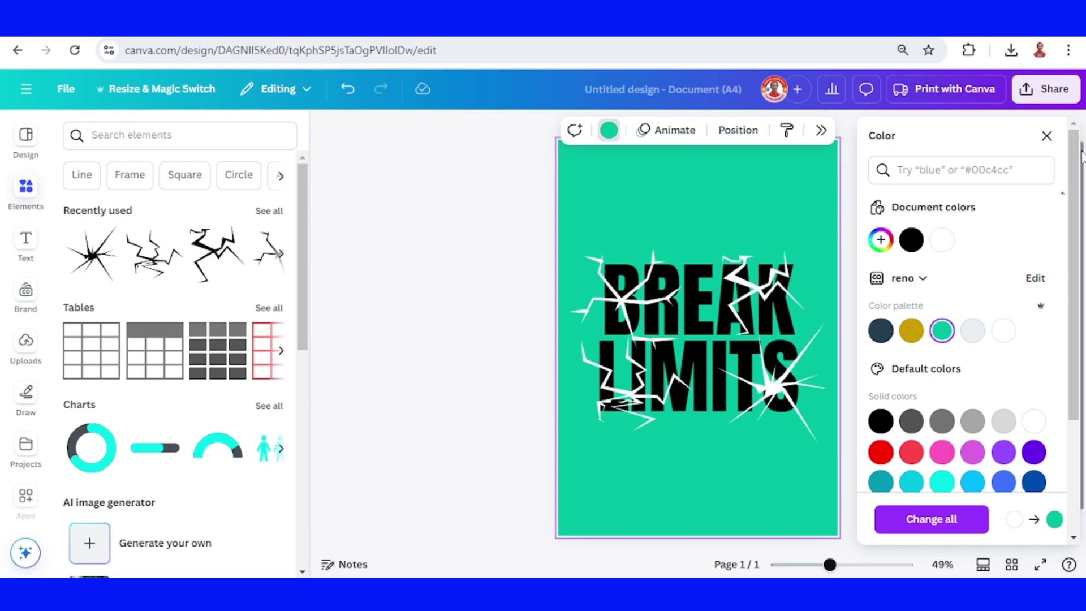
pyautogui.click(1047, 136)
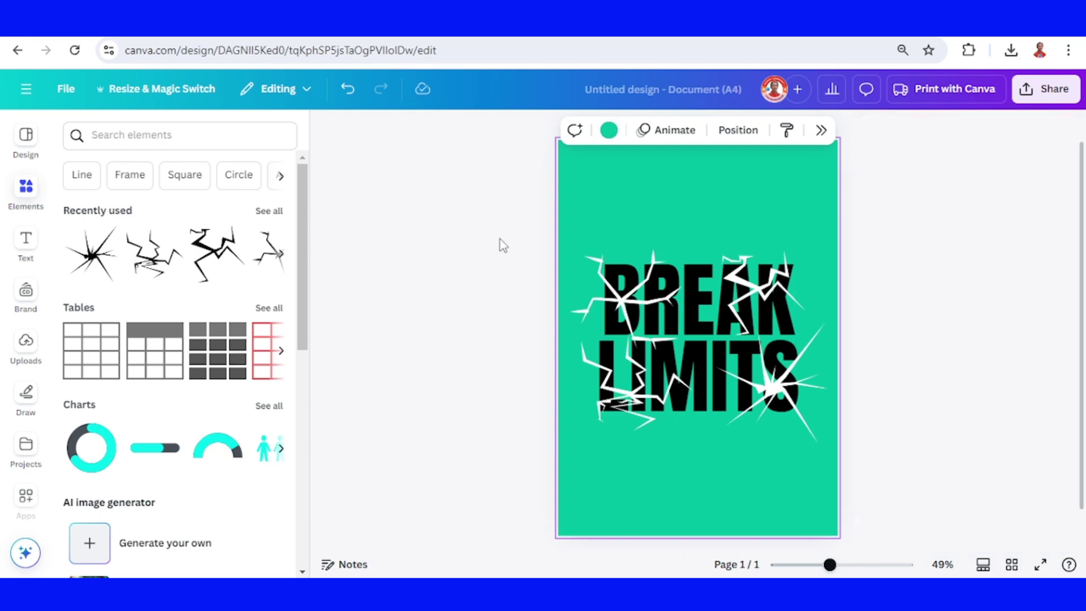
pyautogui.click(267, 211)
pyautogui.click(272, 332)
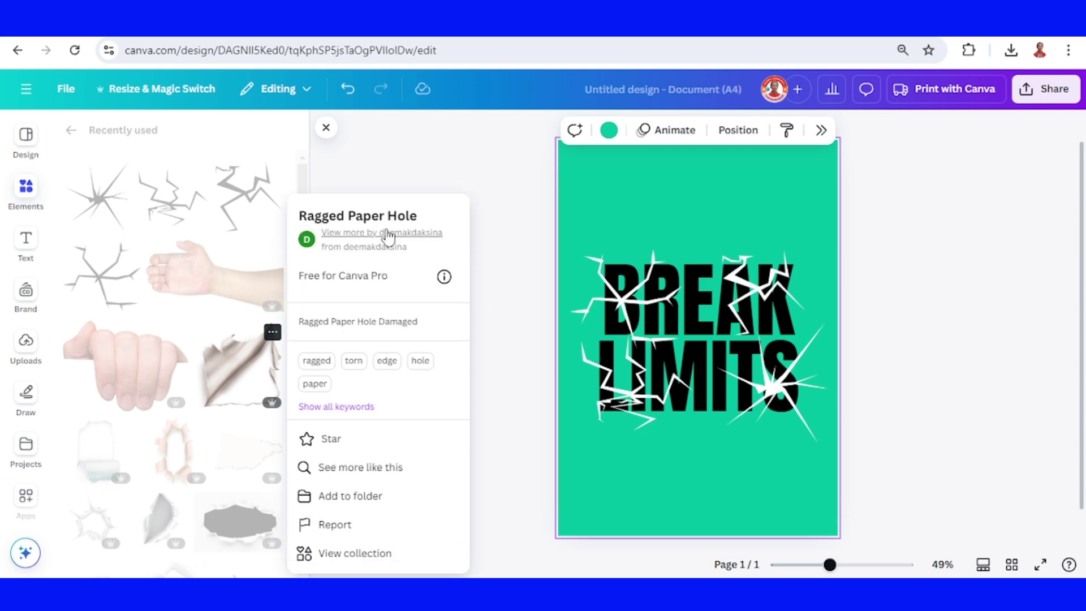
# Add the Ragged Paper Hole graphic, shrink it, and move it to the page's top-left.
pyautogui.click(238, 354)
pyautogui.click(239, 357)
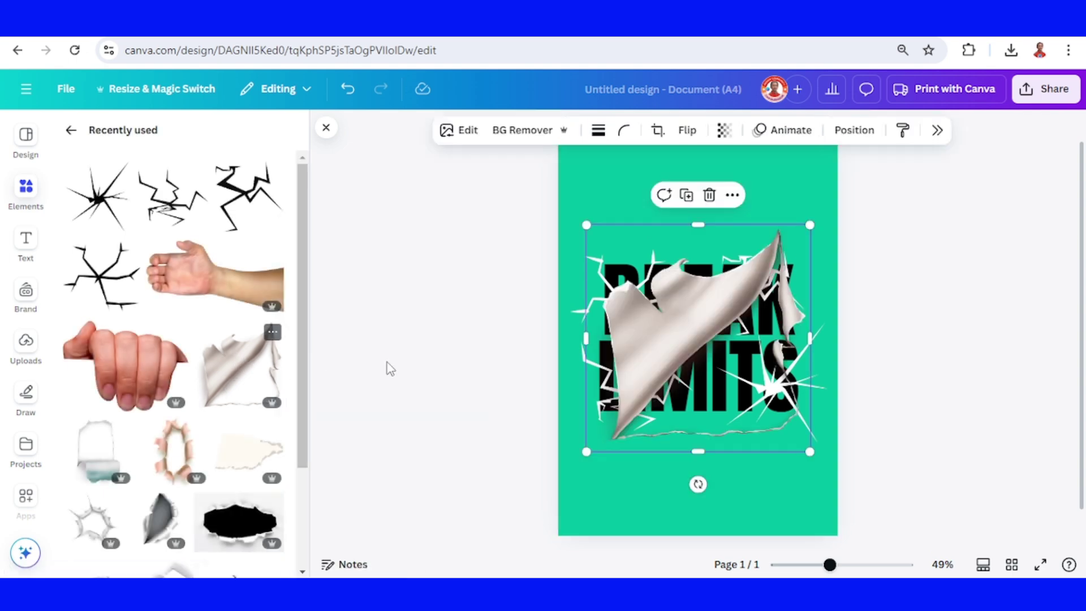
pyautogui.moveTo(810, 225); pyautogui.dragTo(673, 362)
pyautogui.moveTo(630, 407); pyautogui.dragTo(630, 191)
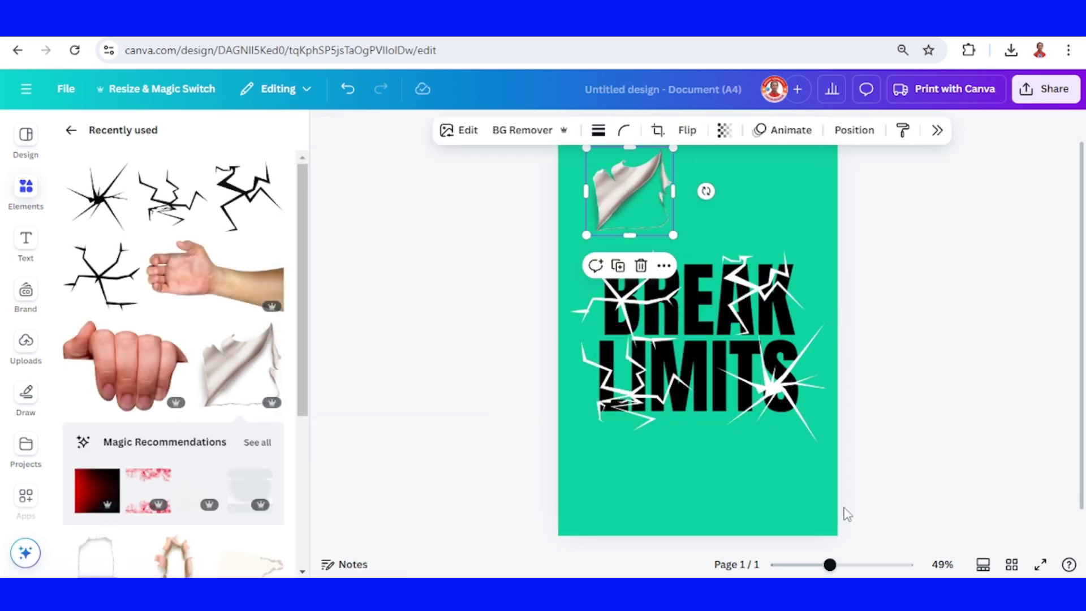
pyautogui.click(846, 564)
pyautogui.scroll(4, 735, 385)
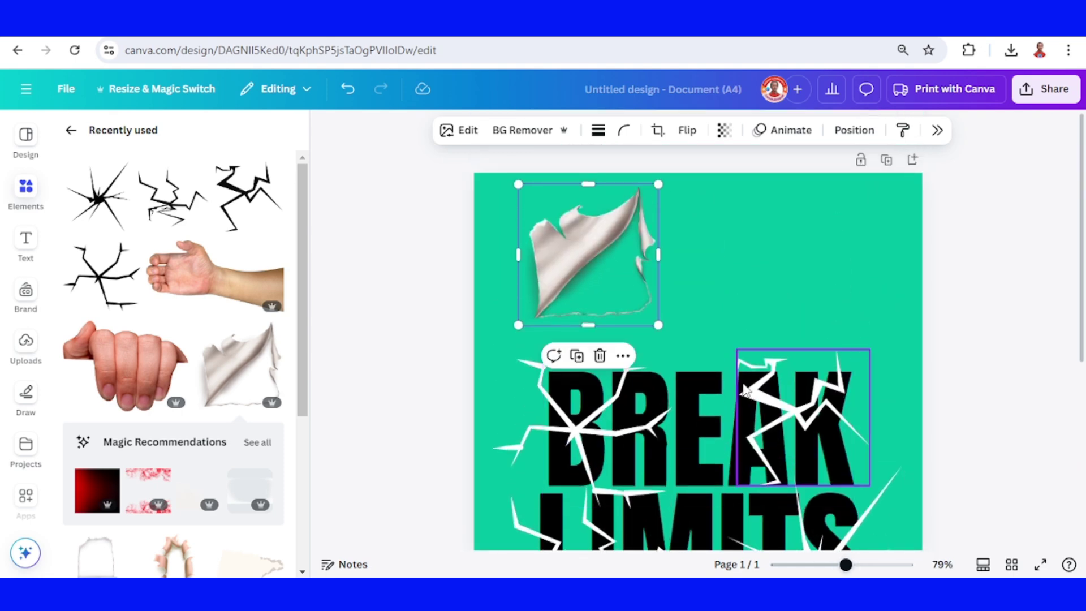
# Remove the torn paper's background, shrink it, rotate it to -168°, and duplicate it.
pyautogui.click(520, 131)
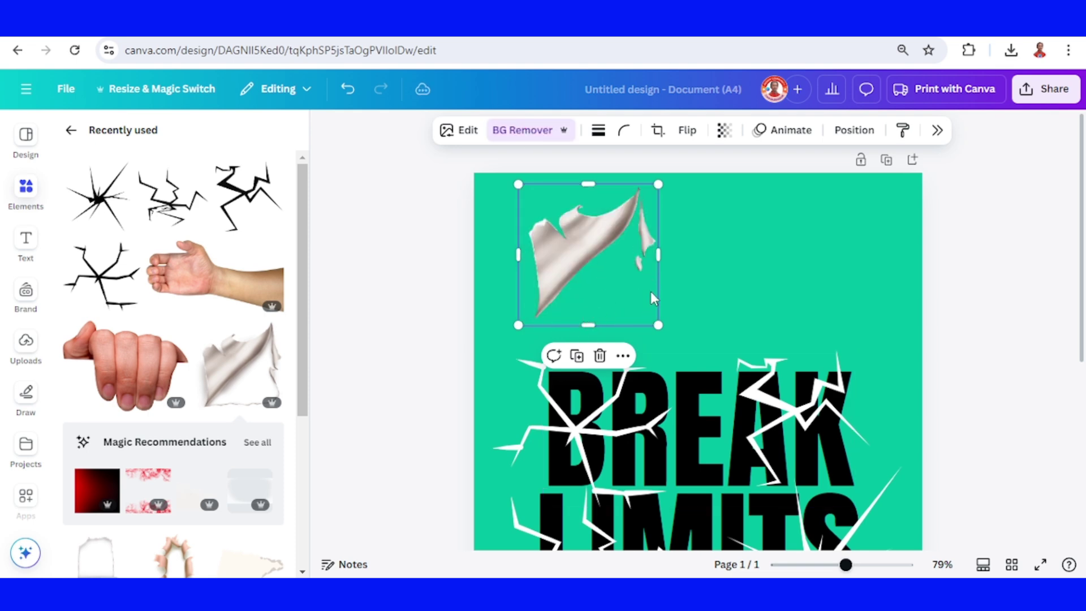
pyautogui.moveTo(654, 185); pyautogui.dragTo(593, 207)
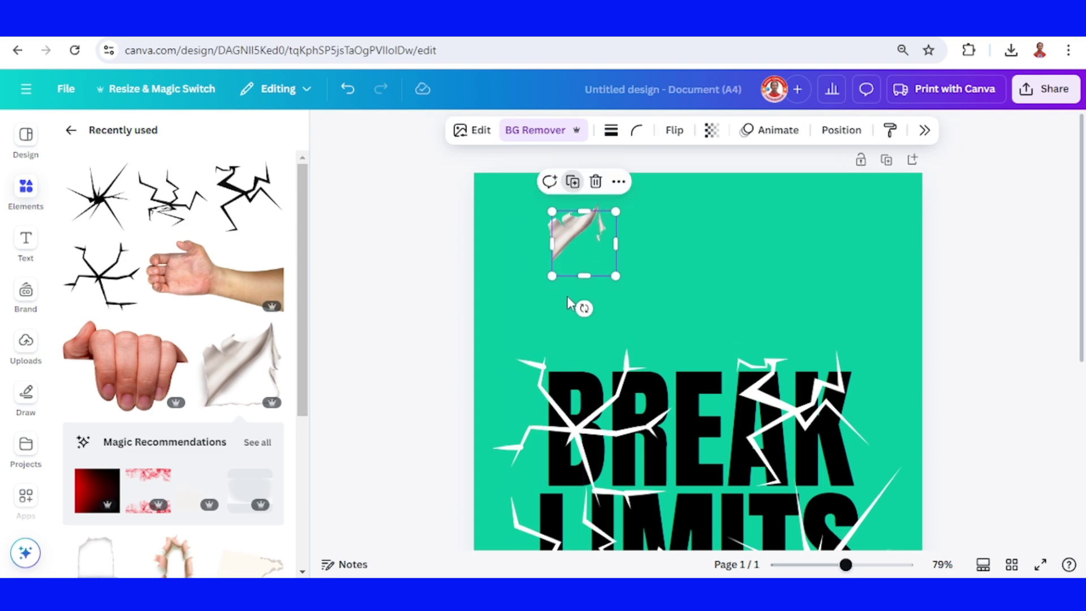
pyautogui.moveTo(583, 307); pyautogui.dragTo(589, 218)
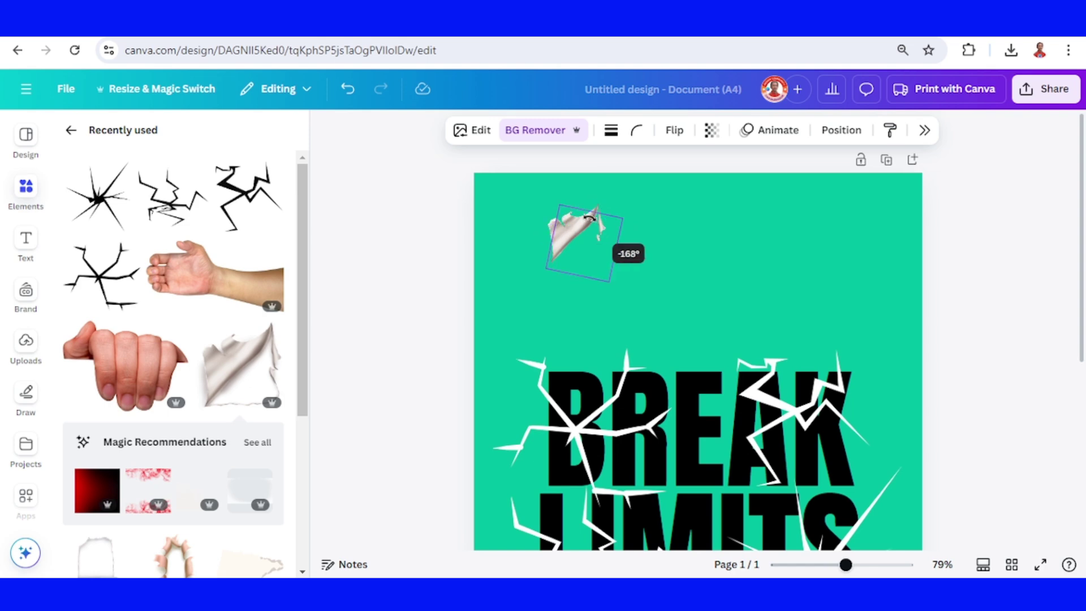
pyautogui.moveTo(672, 243); pyautogui.dragTo(603, 308)
pyautogui.hotkey('ctrl', 'd')
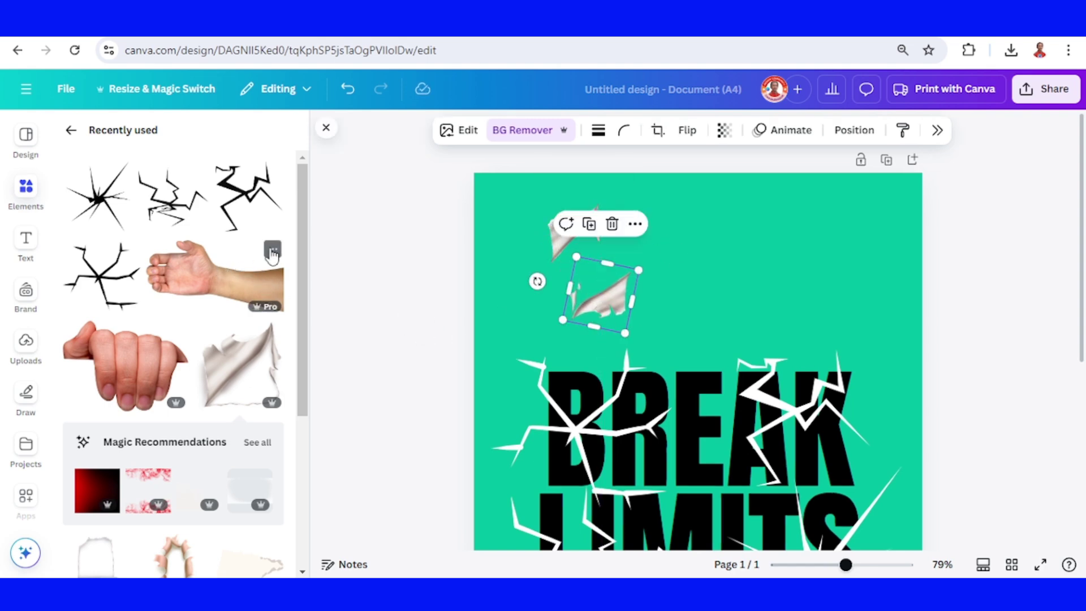
# Add the outstretched arm photo to the poster.
pyautogui.click(273, 249)
pyautogui.click(213, 280)
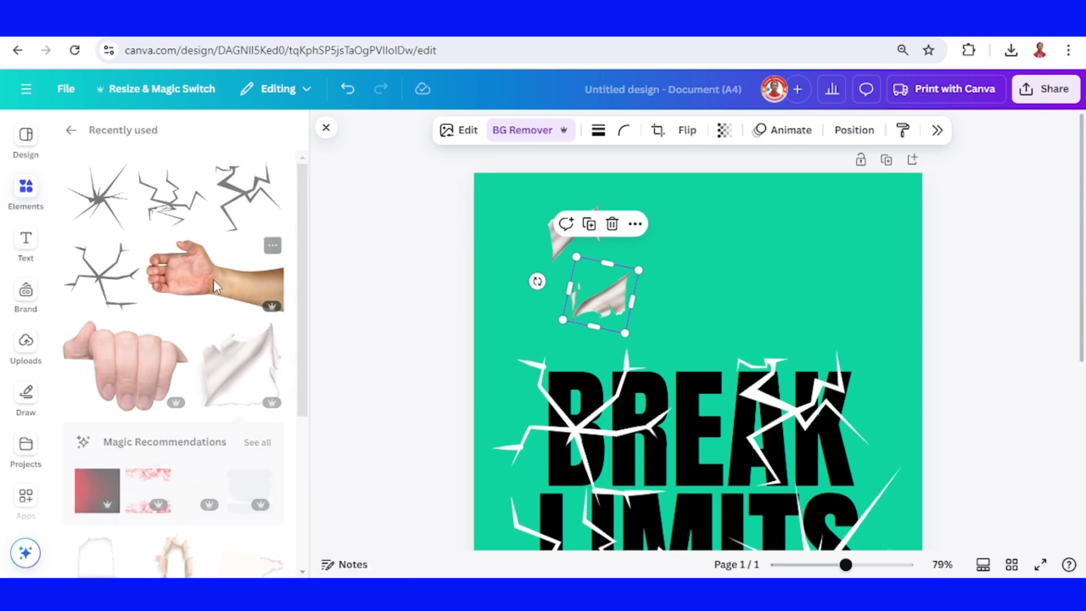
pyautogui.scroll(1, 688, 451)
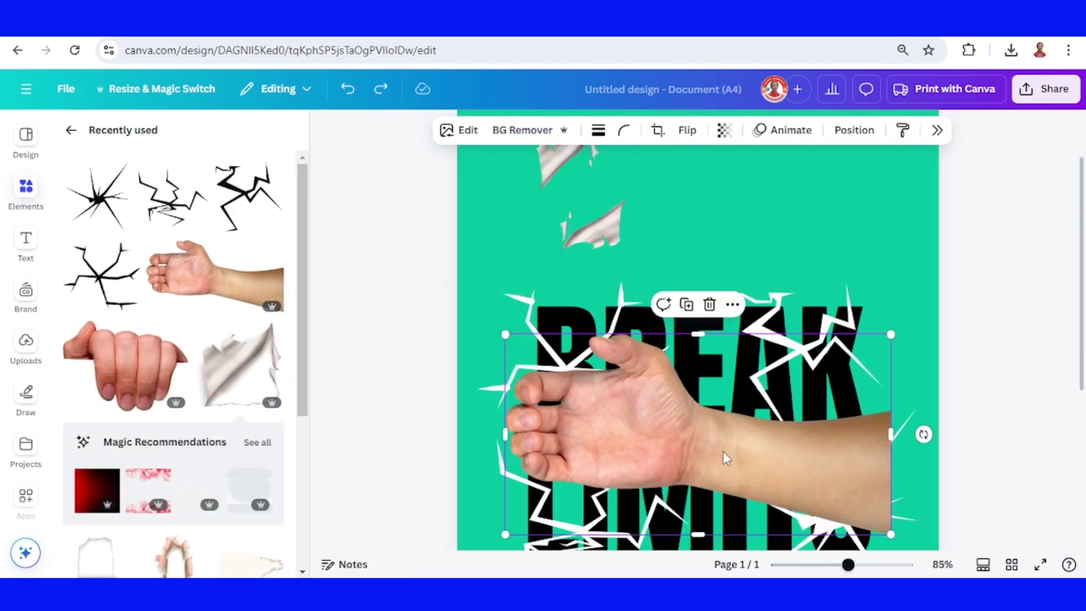
# Trim the arm photo to a finger strip, tilt it to -17°, and place it between the torn pieces.
pyautogui.moveTo(889, 443); pyautogui.dragTo(623, 238)
pyautogui.click(876, 565)
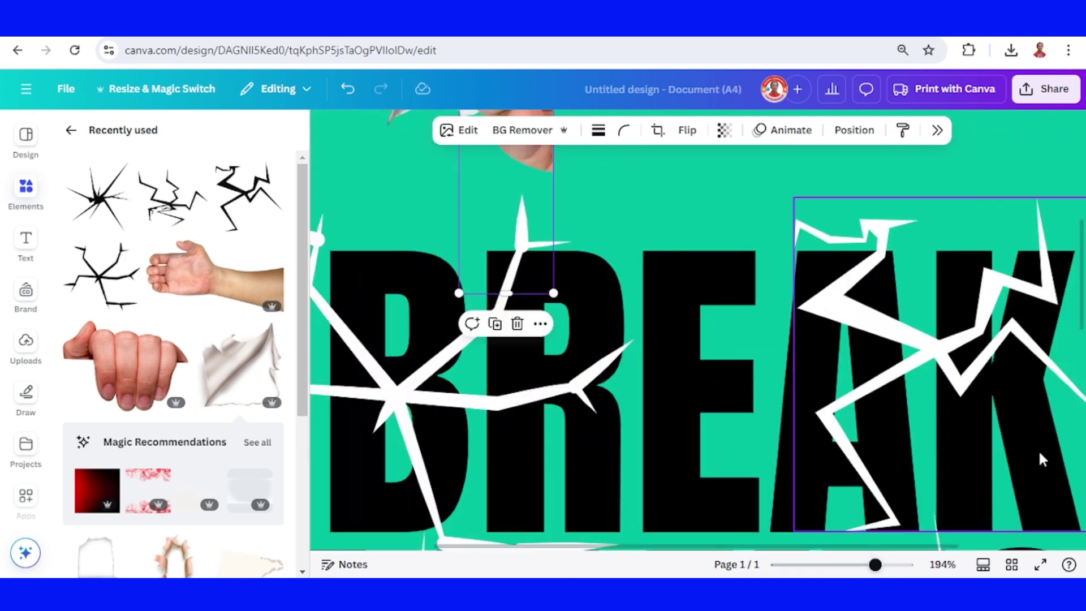
pyautogui.scroll(5, 857, 454)
pyautogui.scroll(-2, 721, 424)
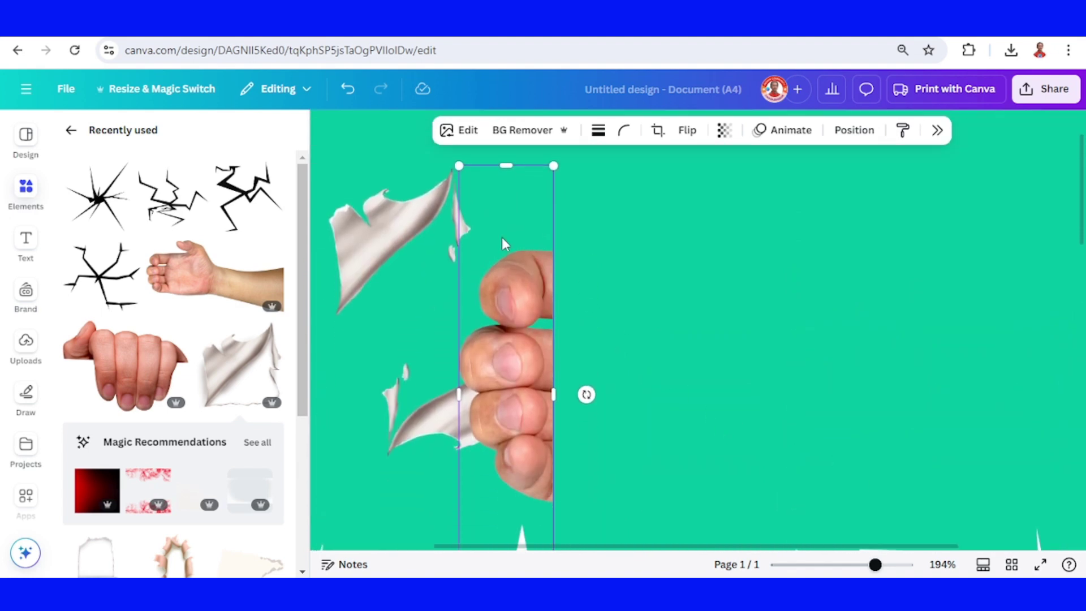
pyautogui.moveTo(555, 163); pyautogui.dragTo(505, 403)
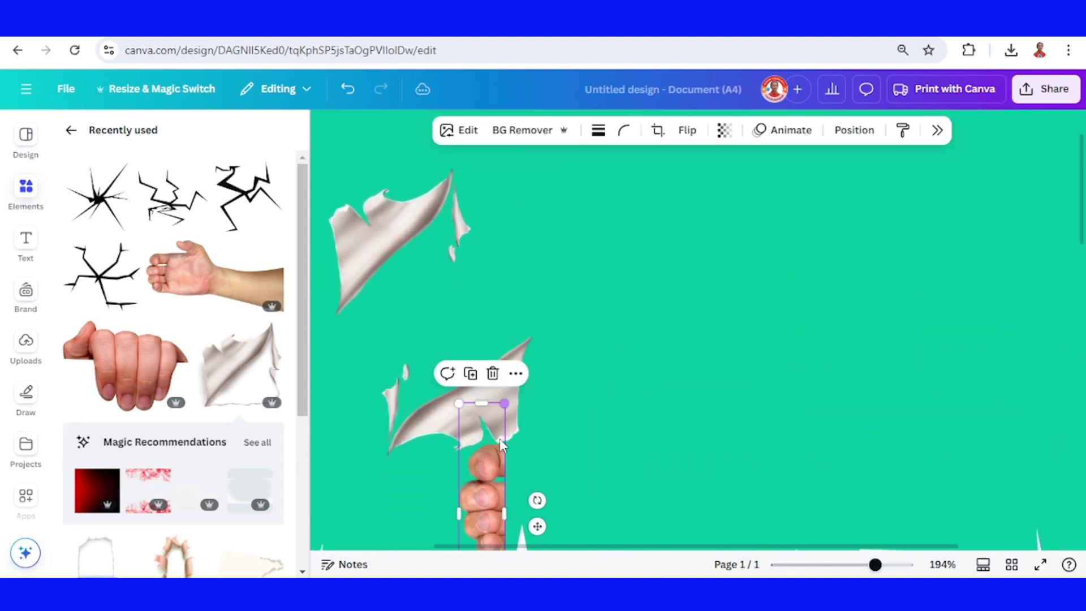
pyautogui.moveTo(487, 479); pyautogui.dragTo(442, 280)
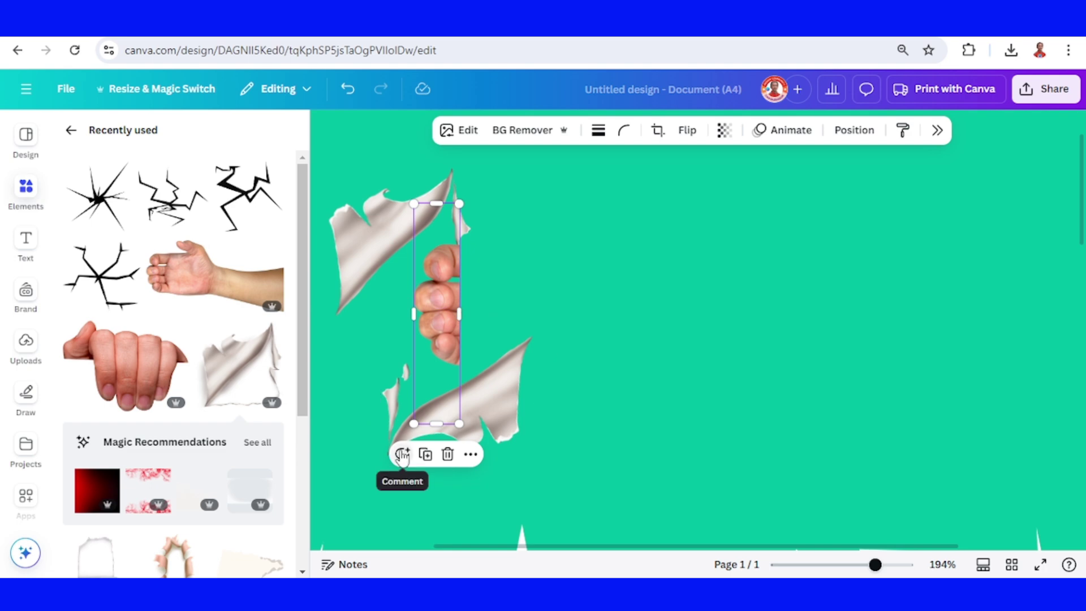
pyautogui.moveTo(450, 407); pyautogui.dragTo(511, 394)
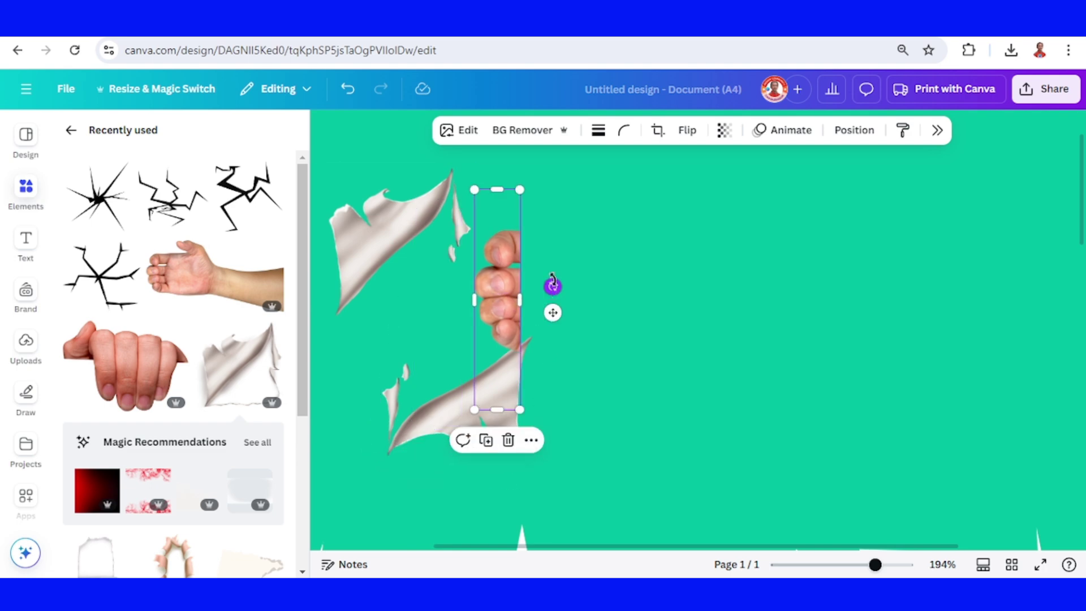
pyautogui.moveTo(552, 283)
pyautogui.mouseDown()
pyautogui.moveTo(549, 272)
pyautogui.moveTo(551, 289)
pyautogui.mouseUp()
pyautogui.moveTo(498, 322); pyautogui.dragTo(449, 285)
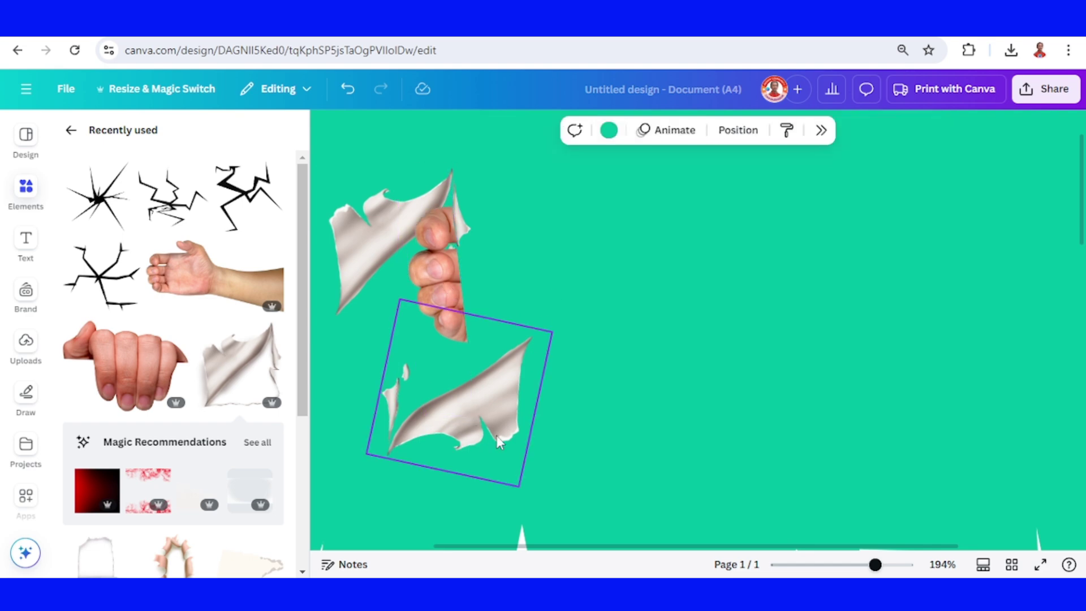
# Move the lower torn-paper piece up-left and rotate it upright.
pyautogui.click(494, 405)
pyautogui.moveTo(497, 393); pyautogui.dragTo(448, 405)
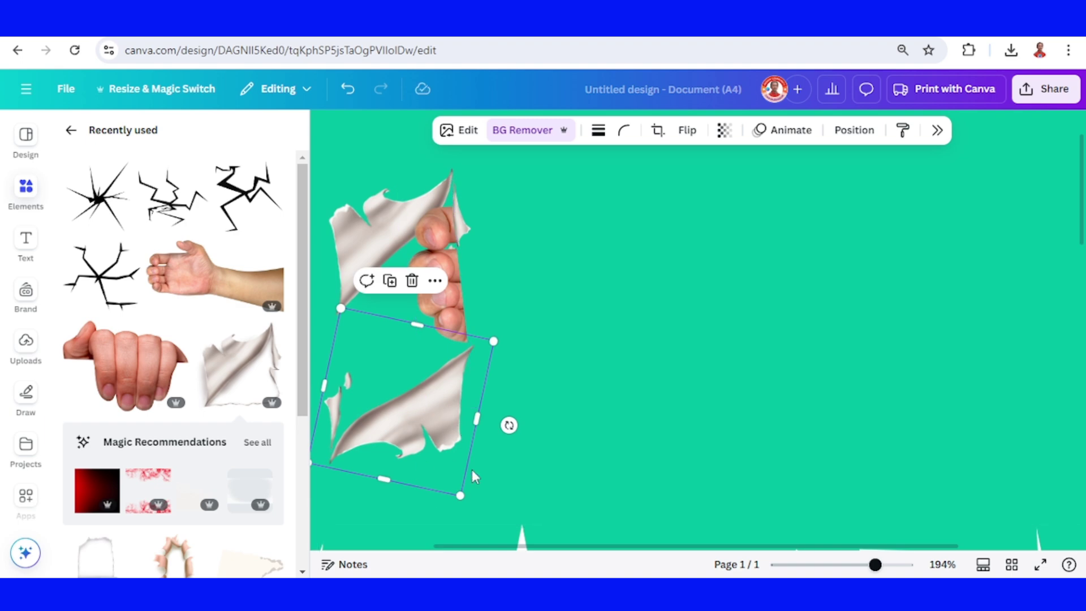
pyautogui.moveTo(509, 424); pyautogui.dragTo(518, 408)
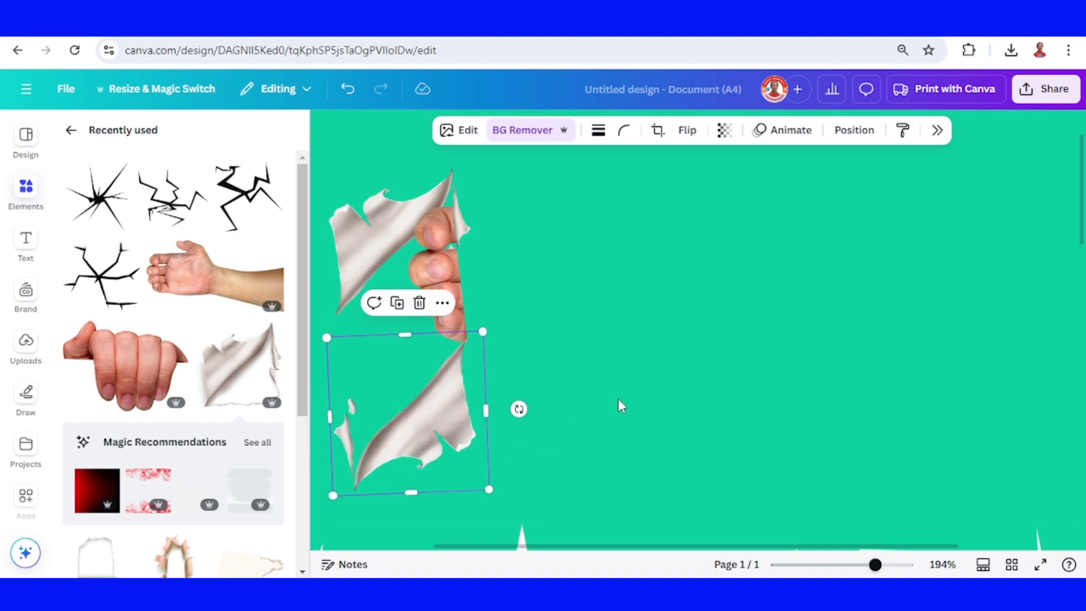
# Add the fist-shaped Hand Holding a Blank Space image to the poster.
pyautogui.click(176, 332)
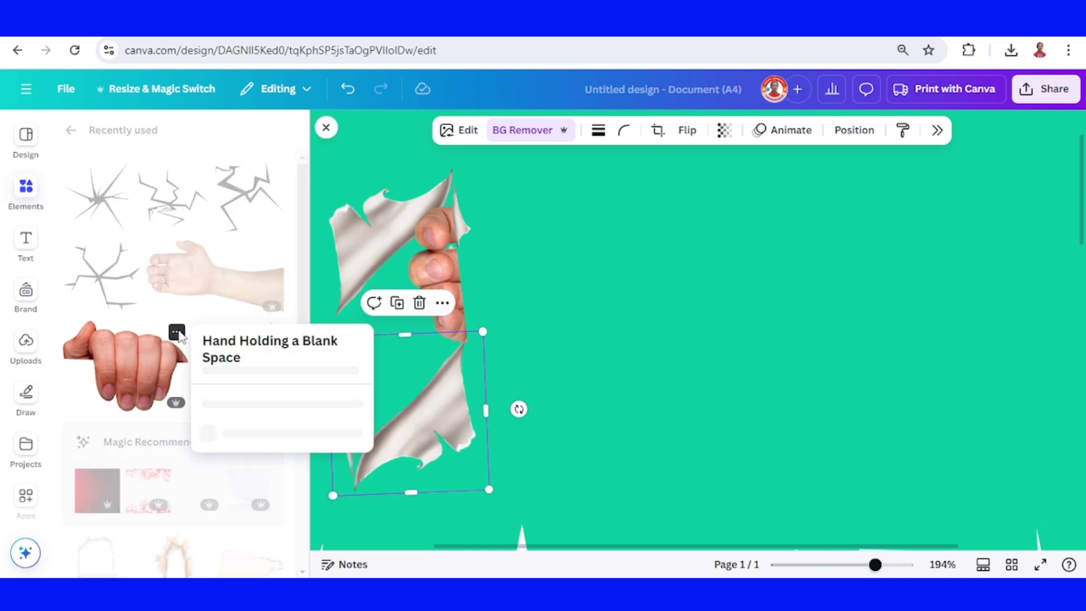
pyautogui.press('Escape')
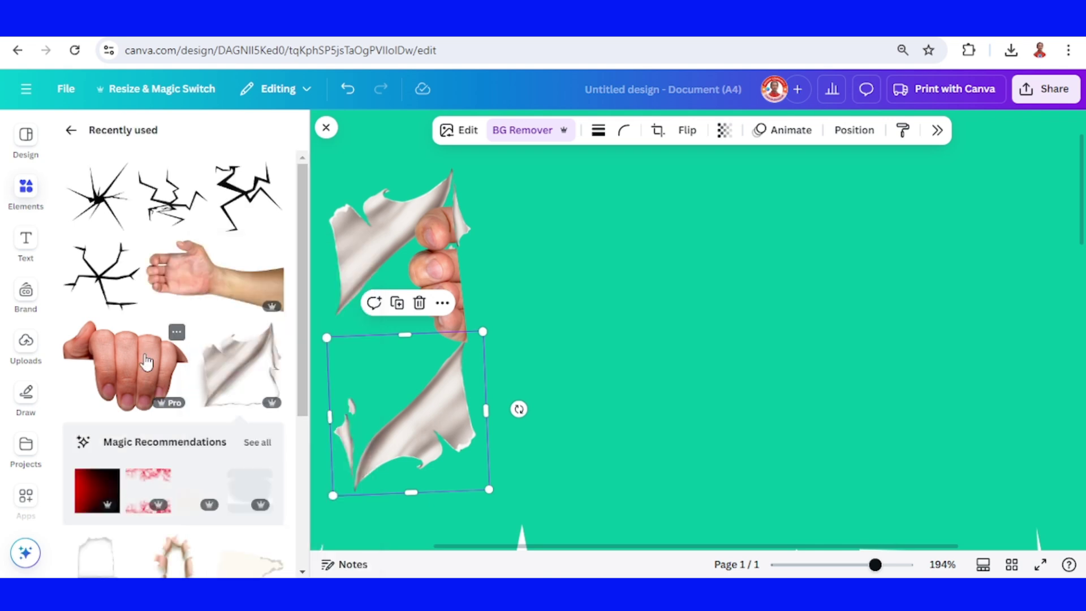
pyautogui.click(741, 328)
# Shrink the fist hand, rotate it to about 82°, and set it gripping the torn paper's left edge.
pyautogui.click(832, 565)
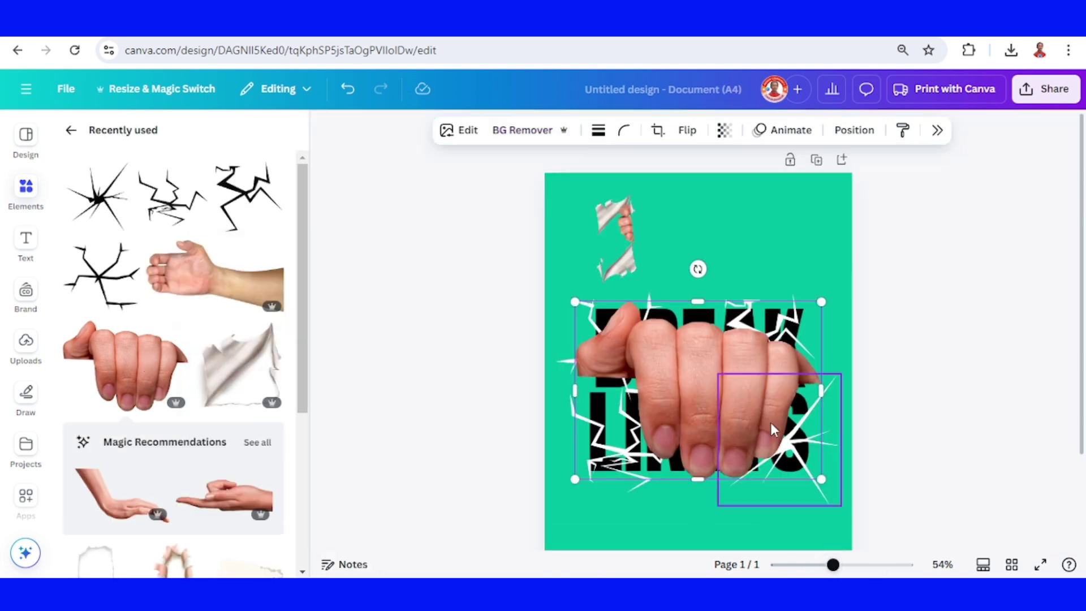
pyautogui.moveTo(818, 301); pyautogui.dragTo(645, 424)
pyautogui.moveTo(614, 511); pyautogui.dragTo(552, 472)
pyautogui.moveTo(611, 450); pyautogui.dragTo(597, 257)
pyautogui.click(860, 565)
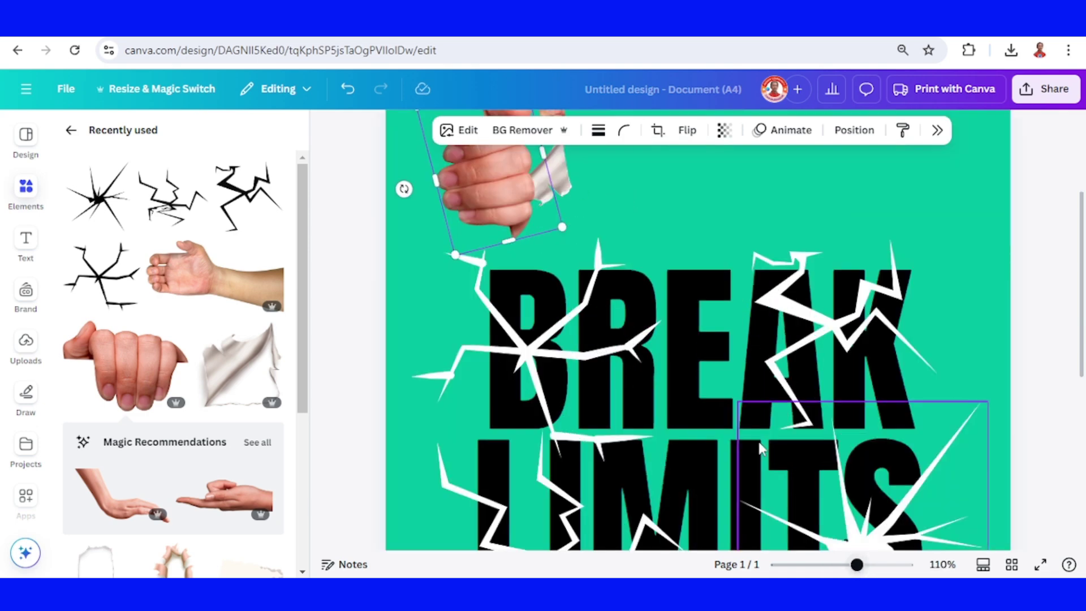
pyautogui.scroll(3, 602, 344)
pyautogui.moveTo(524, 238); pyautogui.dragTo(504, 323)
pyautogui.scroll(5, 504, 323)
pyautogui.moveTo(410, 310); pyautogui.dragTo(403, 305)
pyautogui.click(697, 324)
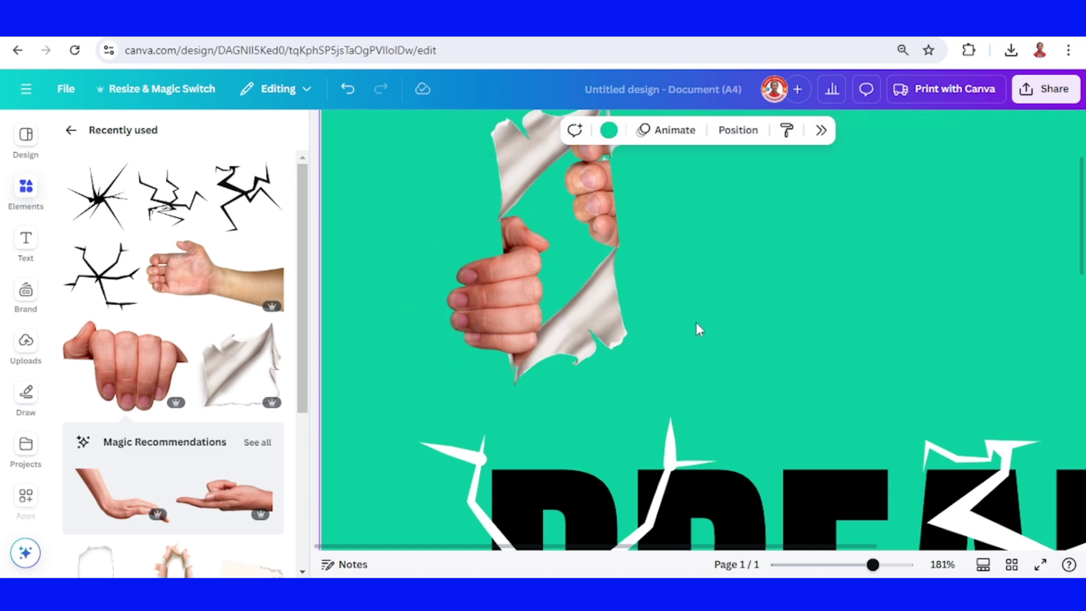
# Set up the Draw marker pen in white with weight 12.
pyautogui.click(26, 396)
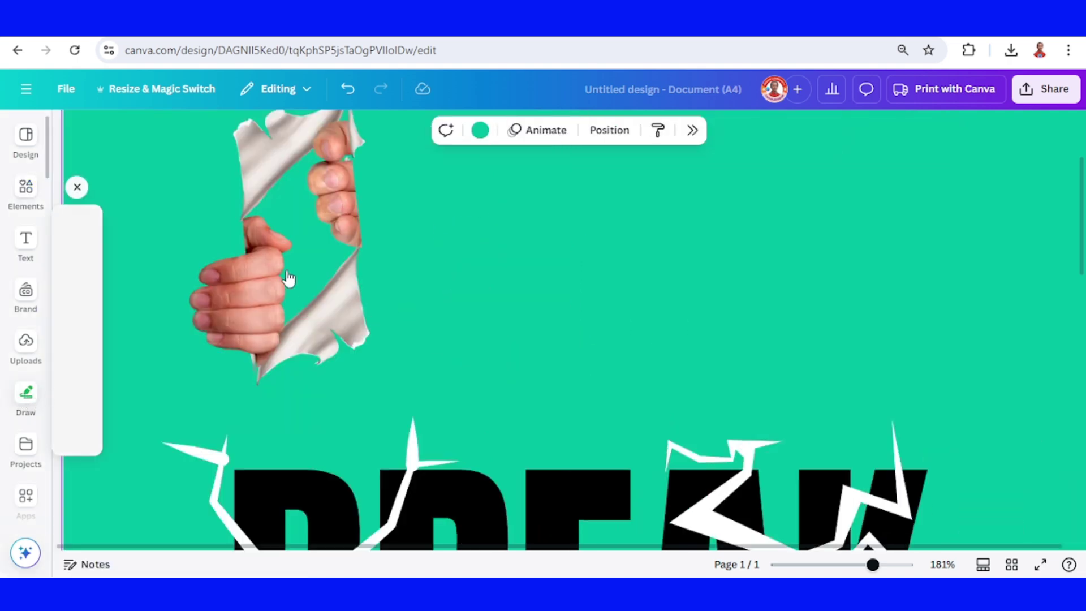
pyautogui.click(90, 264)
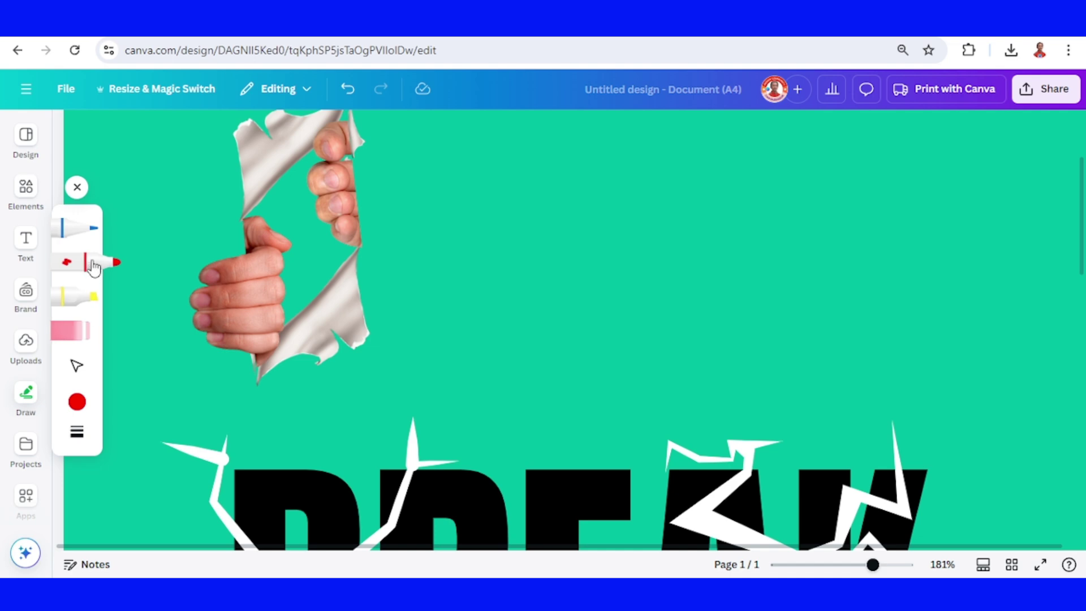
pyautogui.click(79, 403)
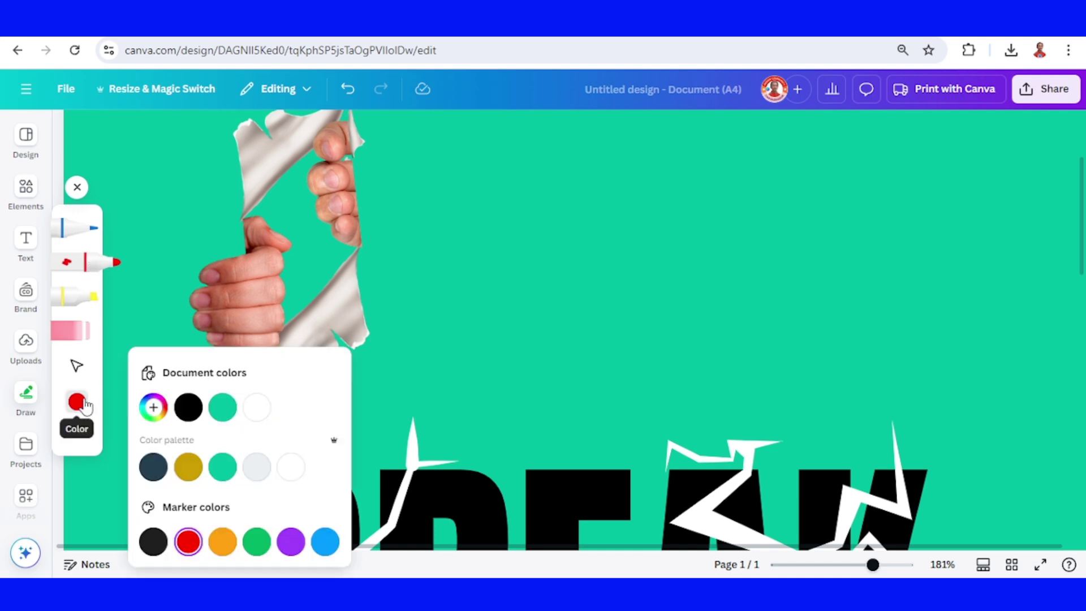
pyautogui.click(258, 410)
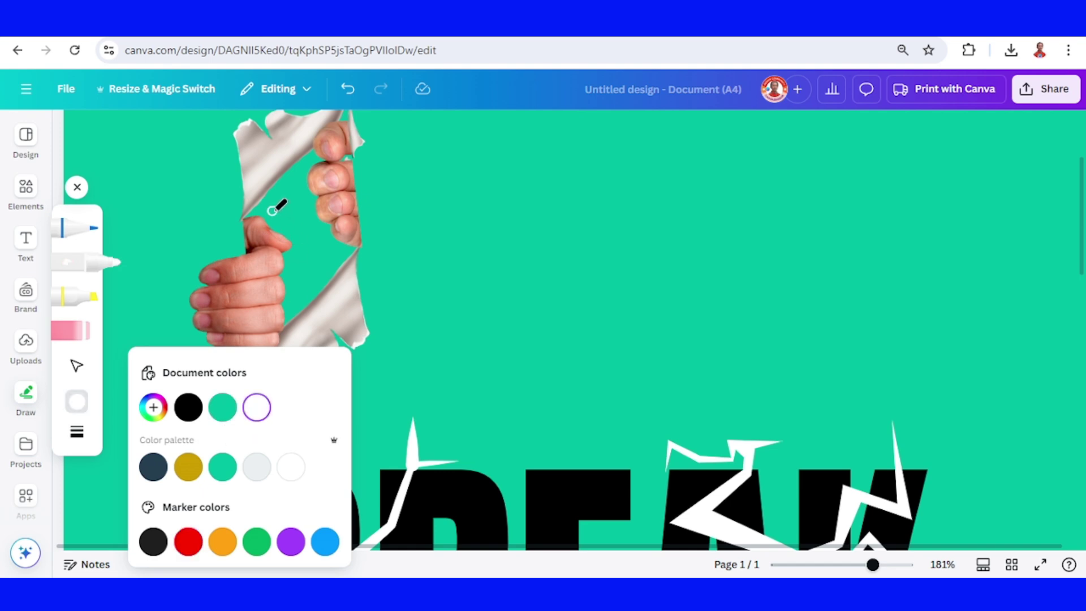
pyautogui.click(79, 433)
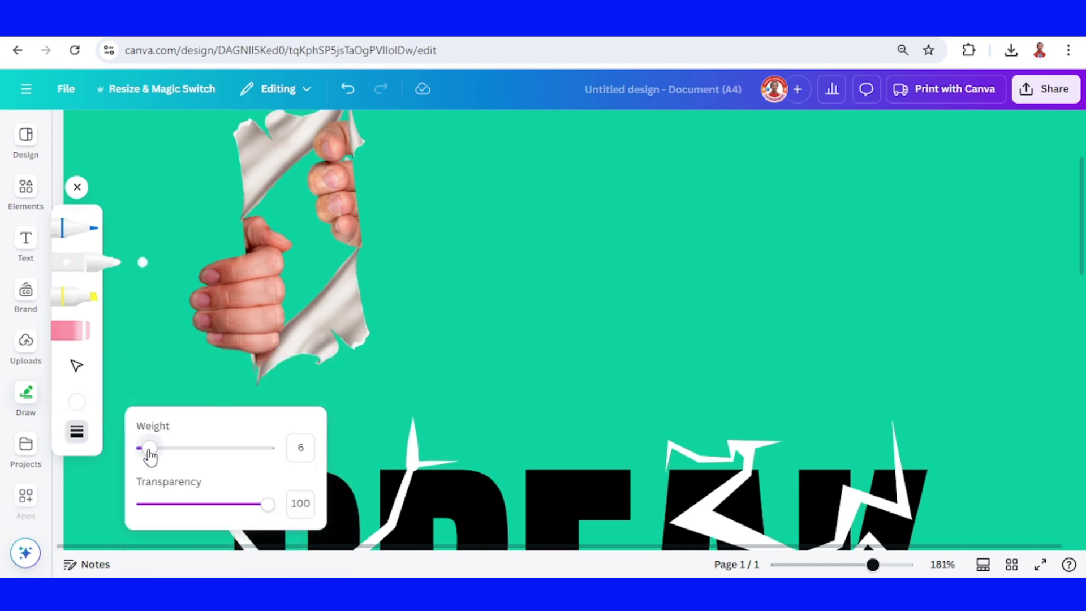
pyautogui.moveTo(151, 448); pyautogui.dragTo(157, 448)
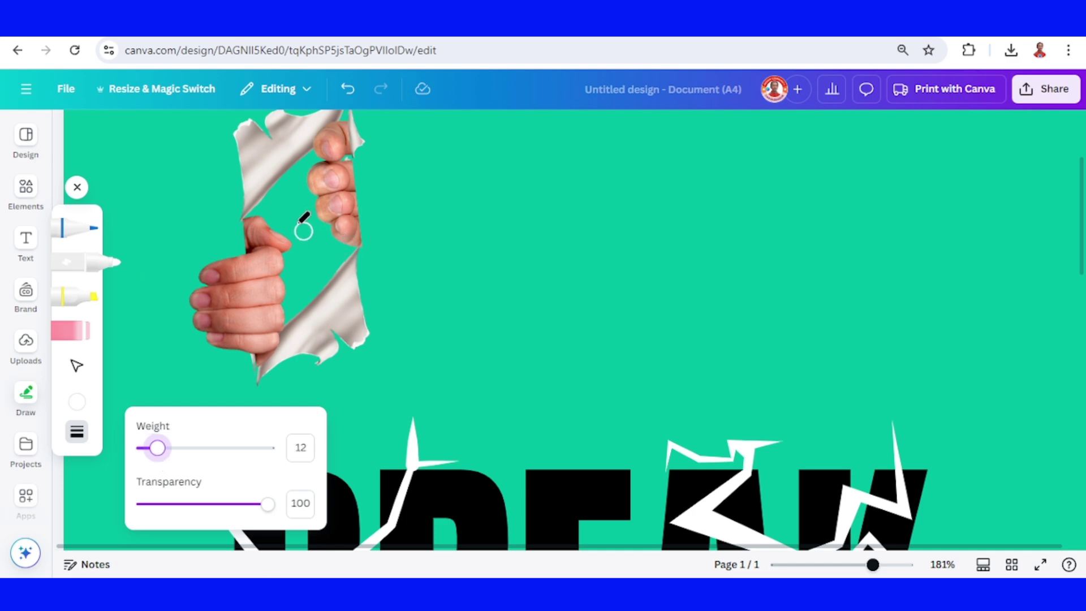
pyautogui.click(256, 199)
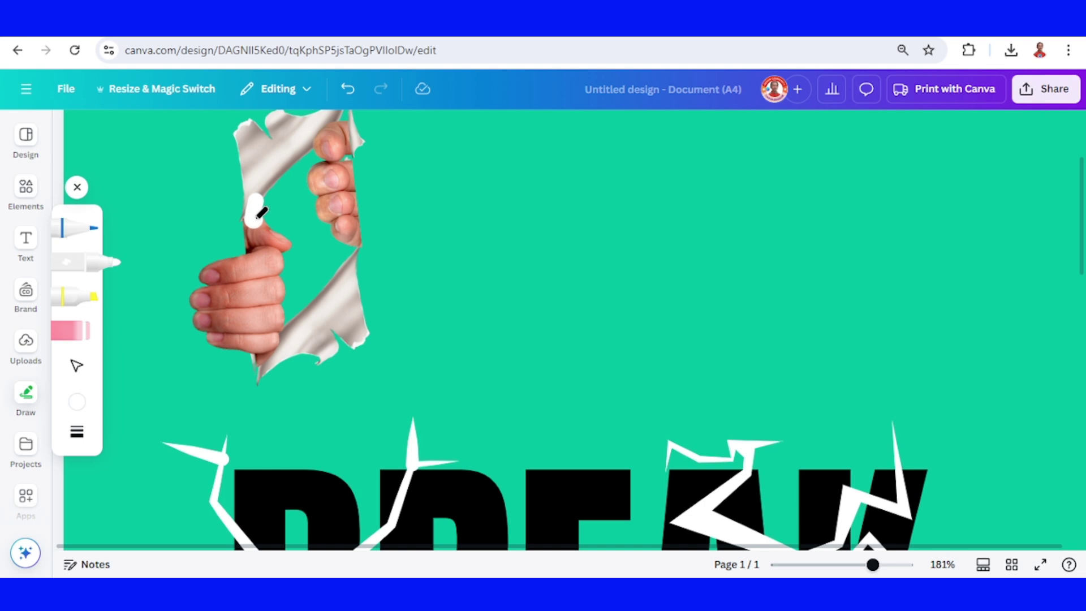
# Paint white strokes filling most of the torn-paper opening.
pyautogui.moveTo(260, 212)
pyautogui.mouseDown()
pyautogui.moveTo(321, 149)
pyautogui.moveTo(342, 152)
pyautogui.moveTo(346, 194)
pyautogui.moveTo(330, 152)
pyautogui.moveTo(279, 214)
pyautogui.mouseUp()
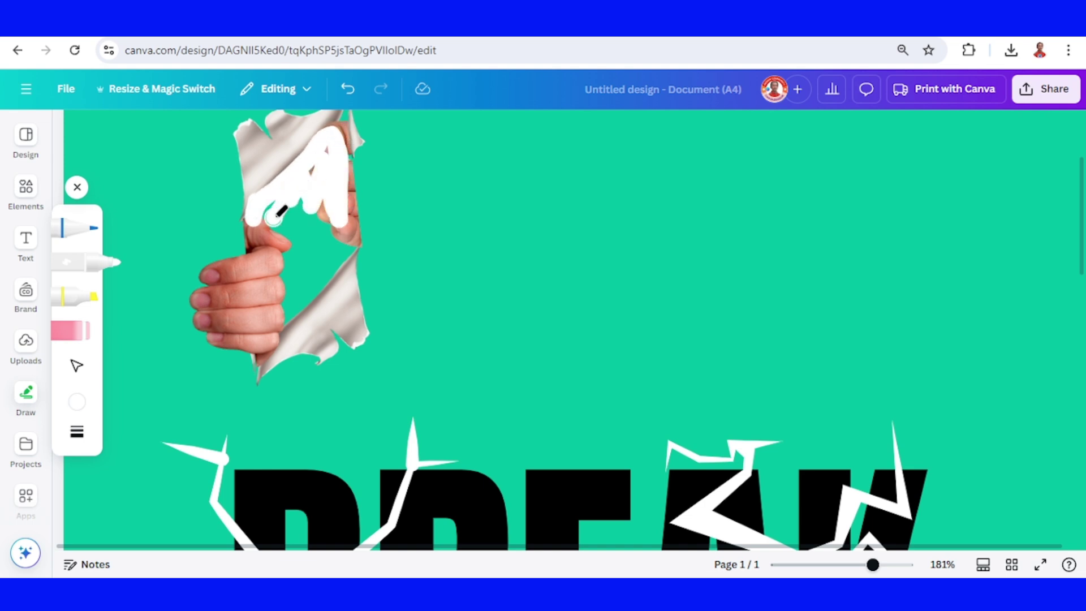
pyautogui.moveTo(311, 168)
pyautogui.mouseDown()
pyautogui.moveTo(271, 229)
pyautogui.moveTo(296, 247)
pyautogui.moveTo(322, 201)
pyautogui.moveTo(349, 239)
pyautogui.moveTo(327, 278)
pyautogui.moveTo(302, 244)
pyautogui.mouseUp()
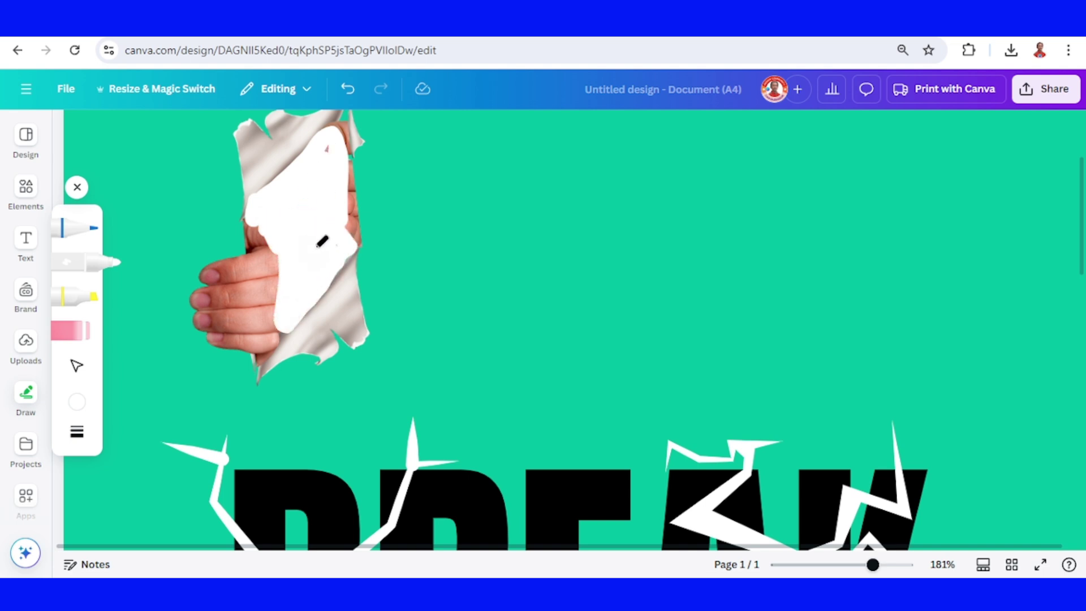
pyautogui.scroll(2, 323, 242)
pyautogui.moveTo(342, 207); pyautogui.dragTo(348, 227)
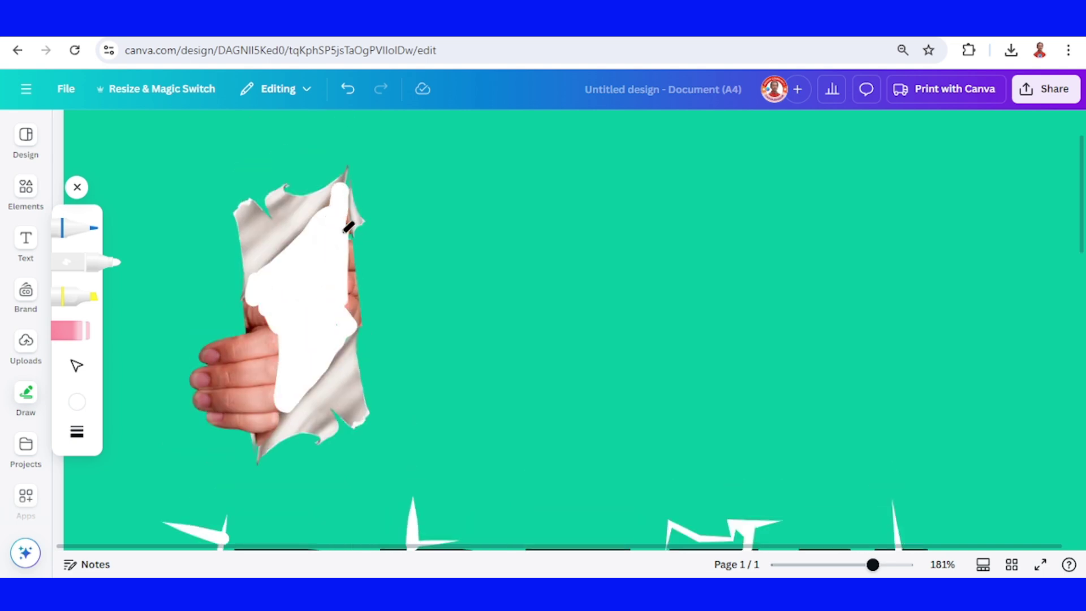
# Reduce the marker weight to 1, add a thin white stroke in the tear, and exit drawing.
pyautogui.click(77, 433)
pyautogui.click(144, 450)
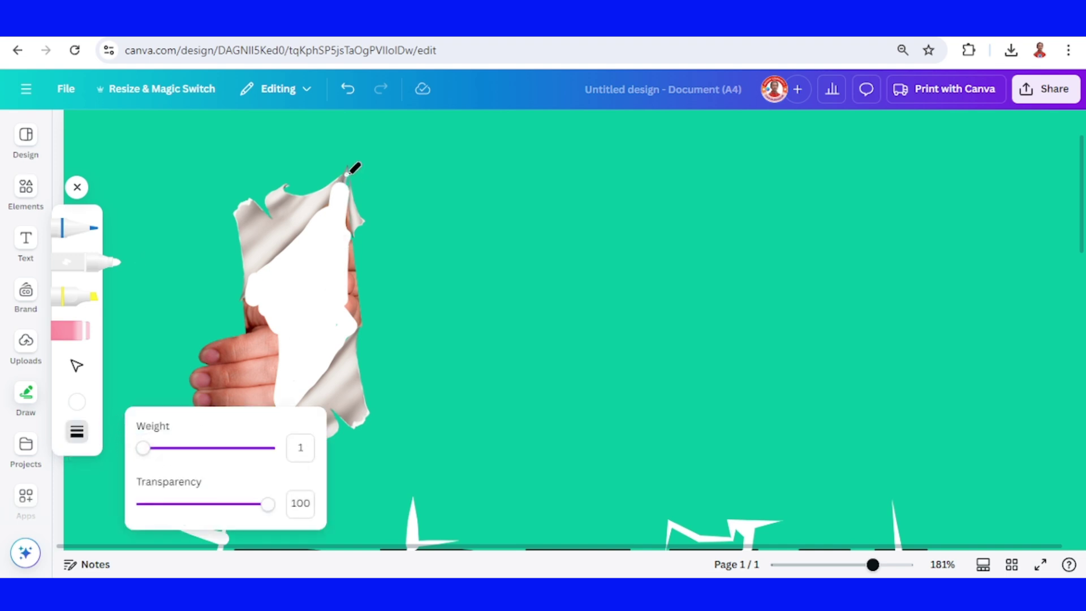
pyautogui.moveTo(356, 165); pyautogui.dragTo(356, 182)
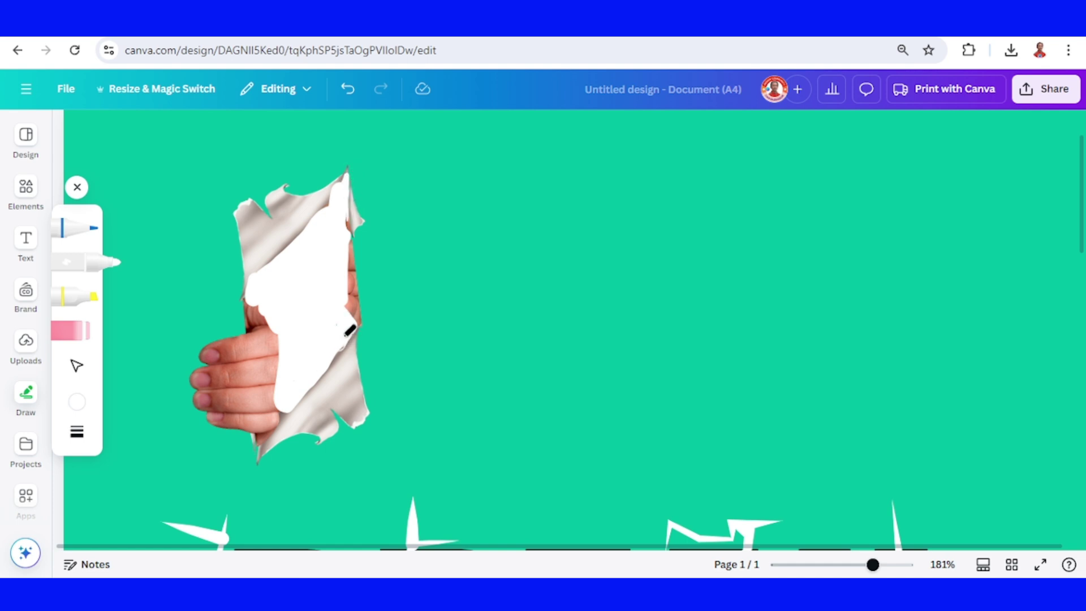
pyautogui.click(25, 138)
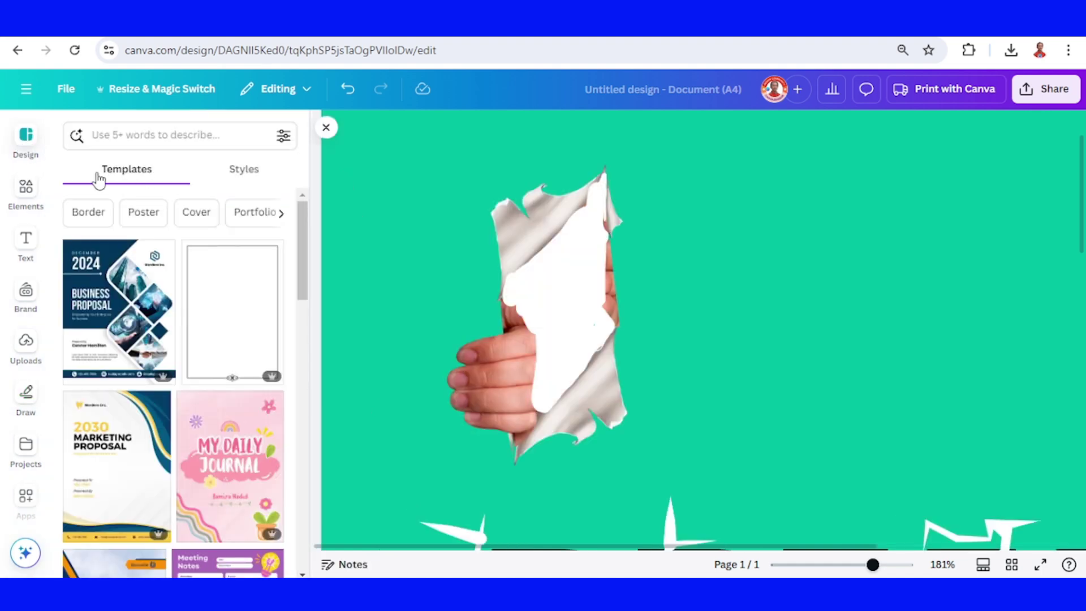
# Select the four white stroke layers in the Layers list and group them.
pyautogui.click(555, 273)
pyautogui.click(733, 131)
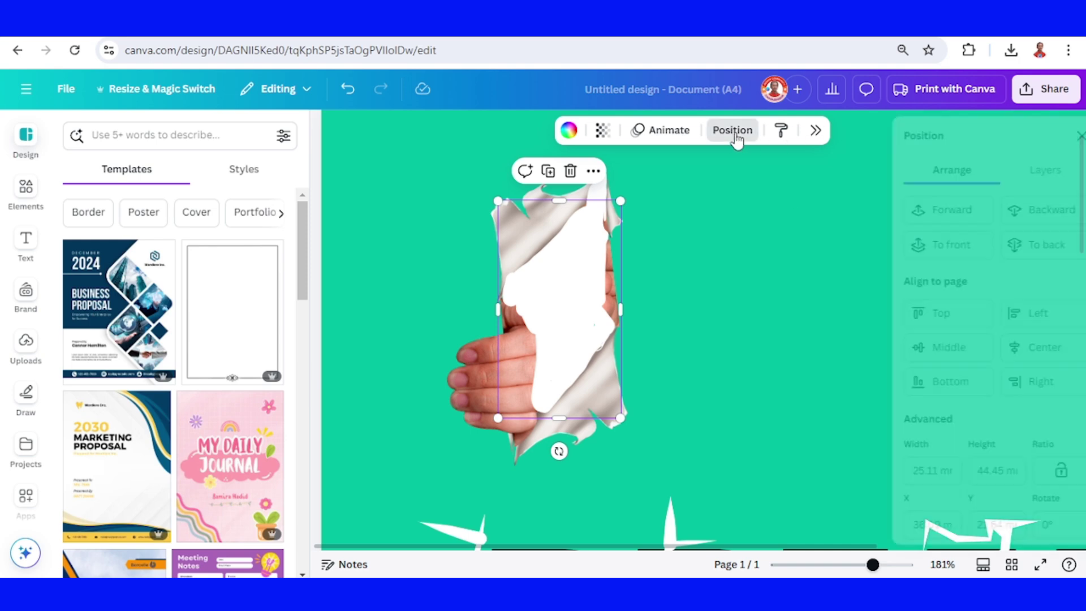
pyautogui.click(1011, 172)
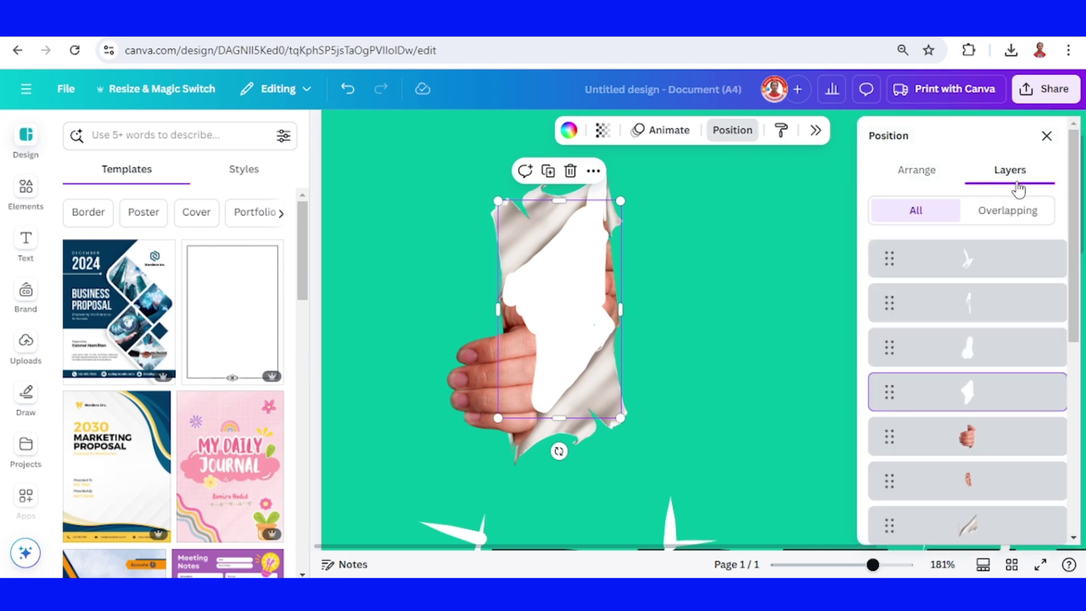
pyautogui.click(993, 277)
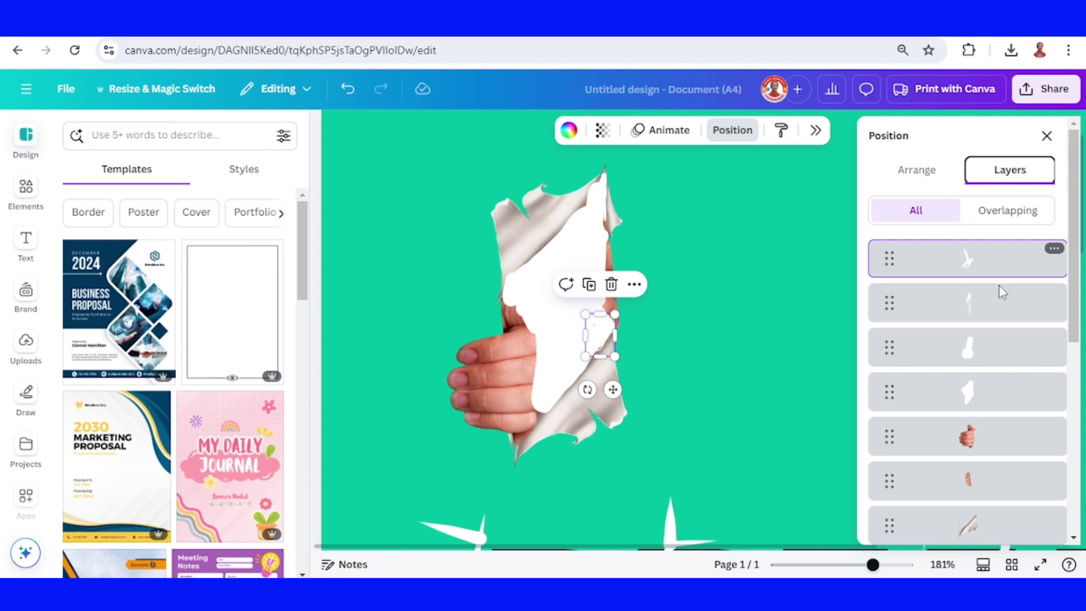
pyautogui.keyDown('shift'); pyautogui.click(1013, 402); pyautogui.keyUp('shift')
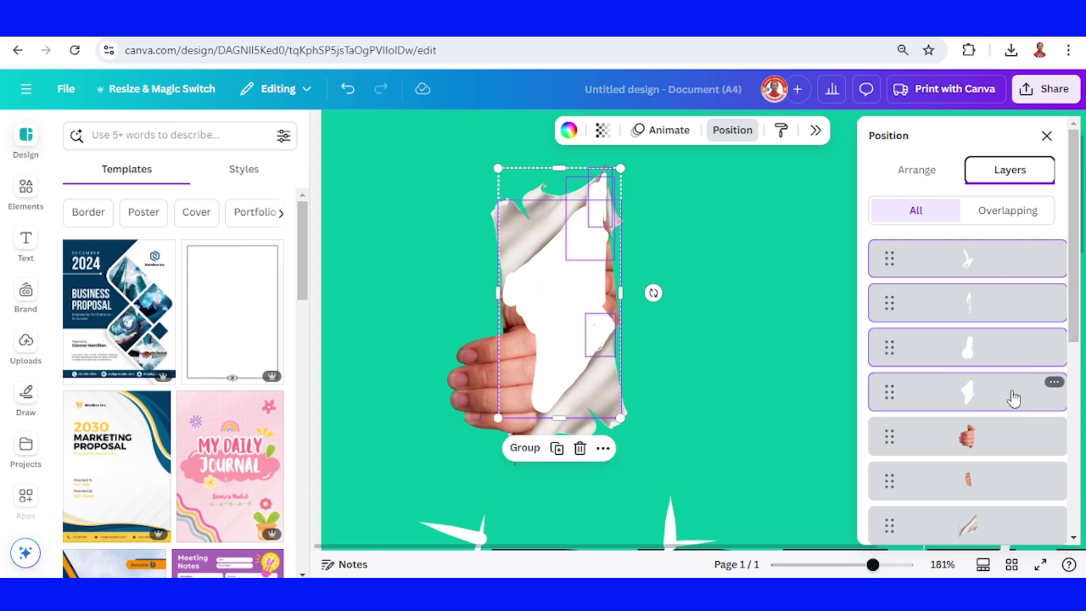
pyautogui.click(525, 448)
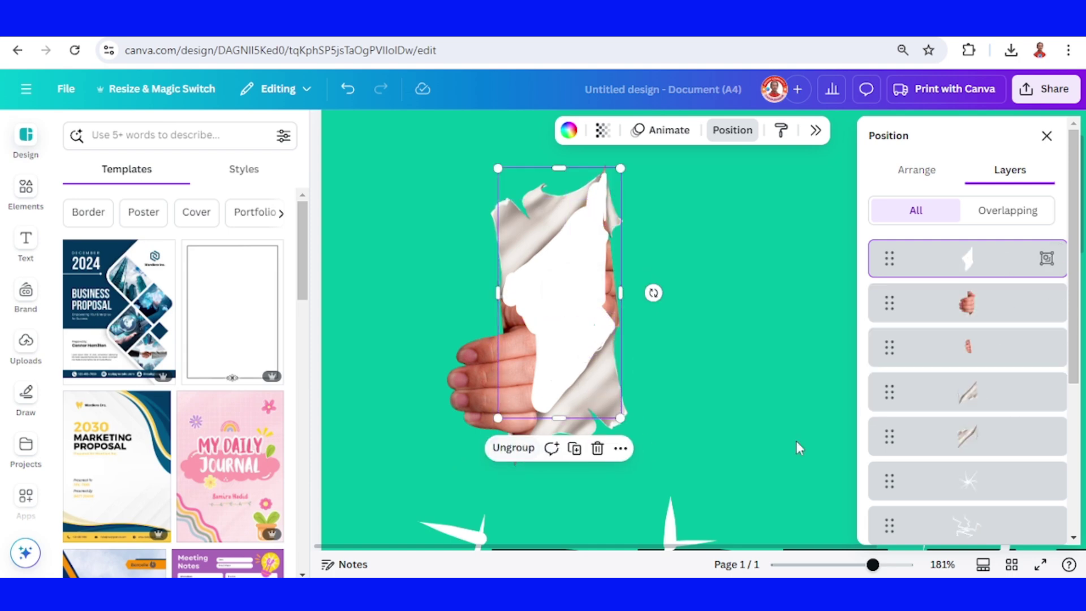
# Move the stroke group beneath the hand layers.
pyautogui.moveTo(994, 261); pyautogui.dragTo(985, 437)
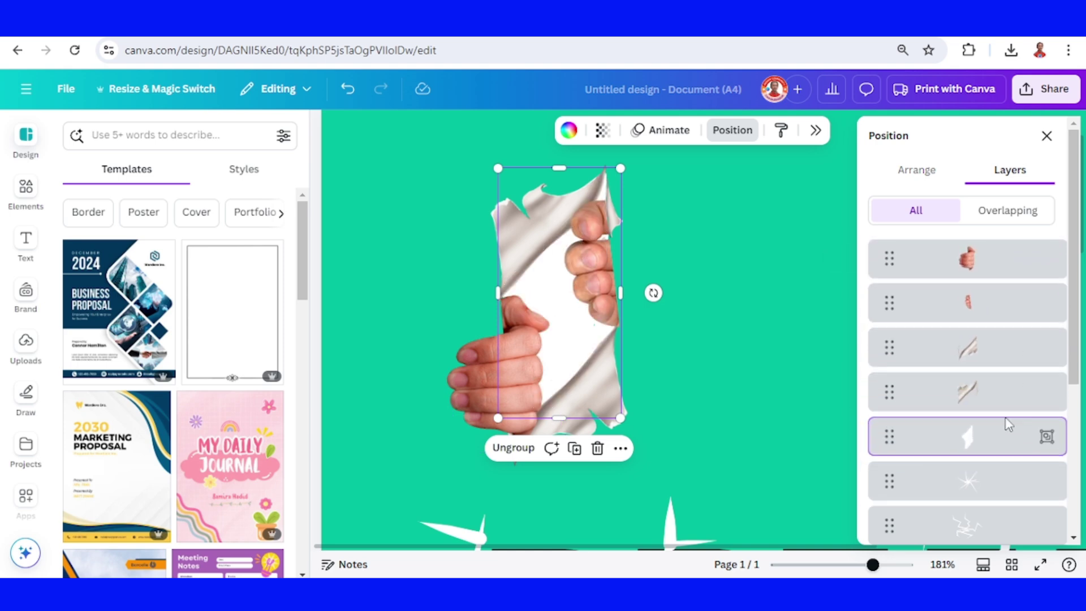
pyautogui.scroll(-5, 522, 202)
pyautogui.click(522, 202)
# Group the hand and torn-paper pieces, center them over BREAK LIMITS, and tilt about -19°.
pyautogui.moveTo(519, 196); pyautogui.dragTo(657, 278)
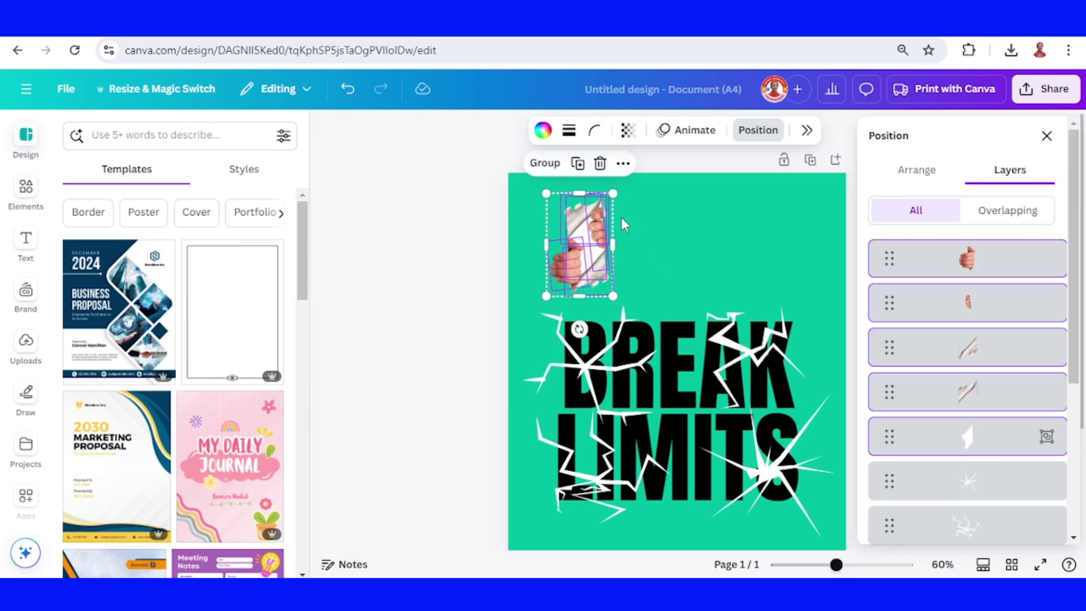
pyautogui.click(545, 163)
pyautogui.moveTo(584, 218); pyautogui.dragTo(696, 386)
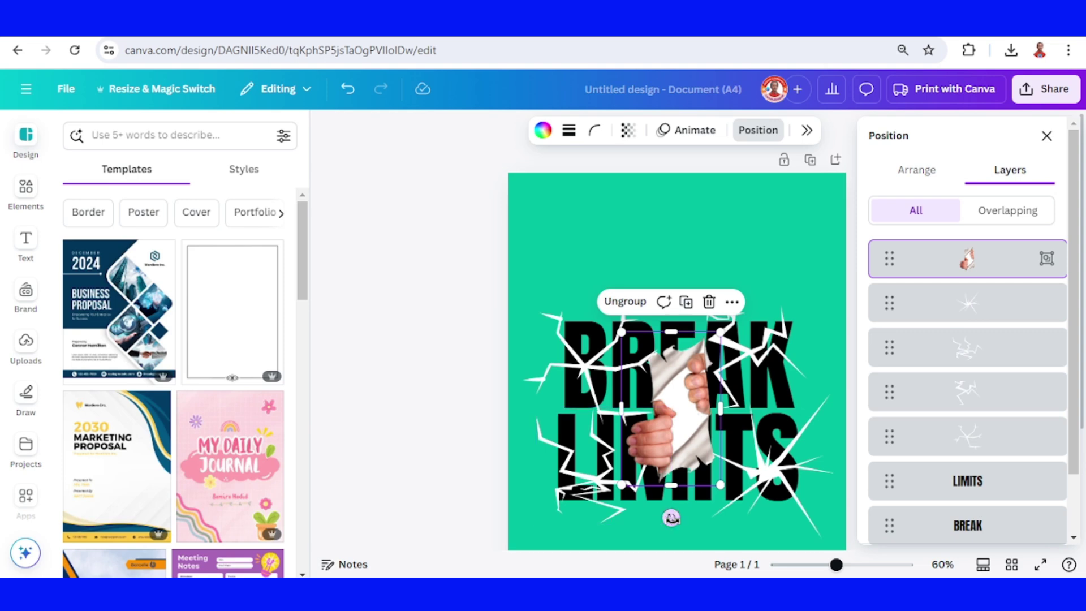
pyautogui.moveTo(671, 518); pyautogui.dragTo(709, 511)
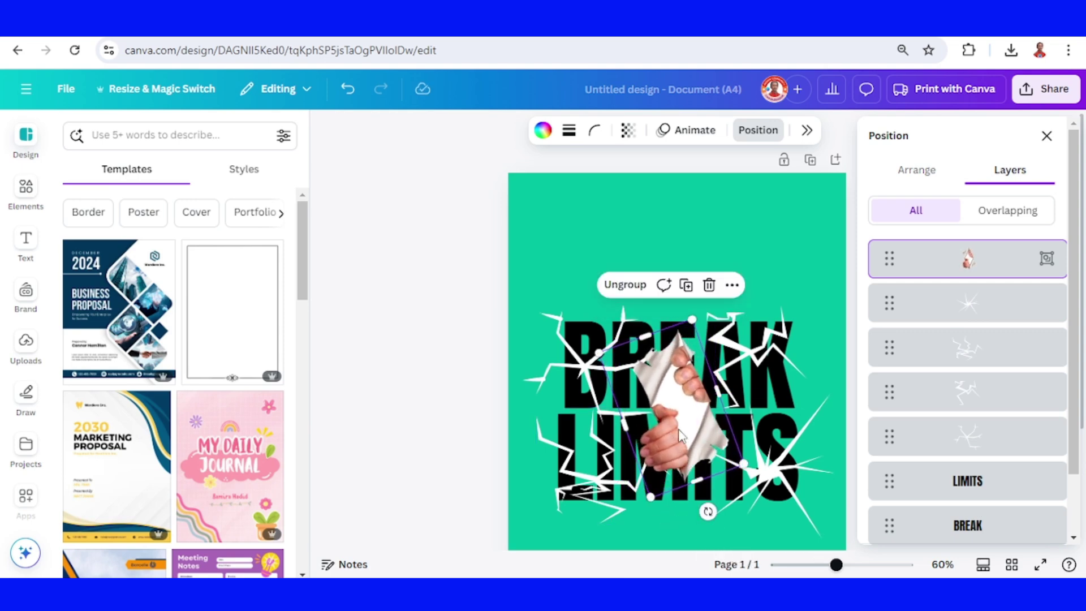
# Duplicate the page and ungroup the hand pieces on page 2.
pyautogui.moveTo(836, 565); pyautogui.dragTo(815, 565)
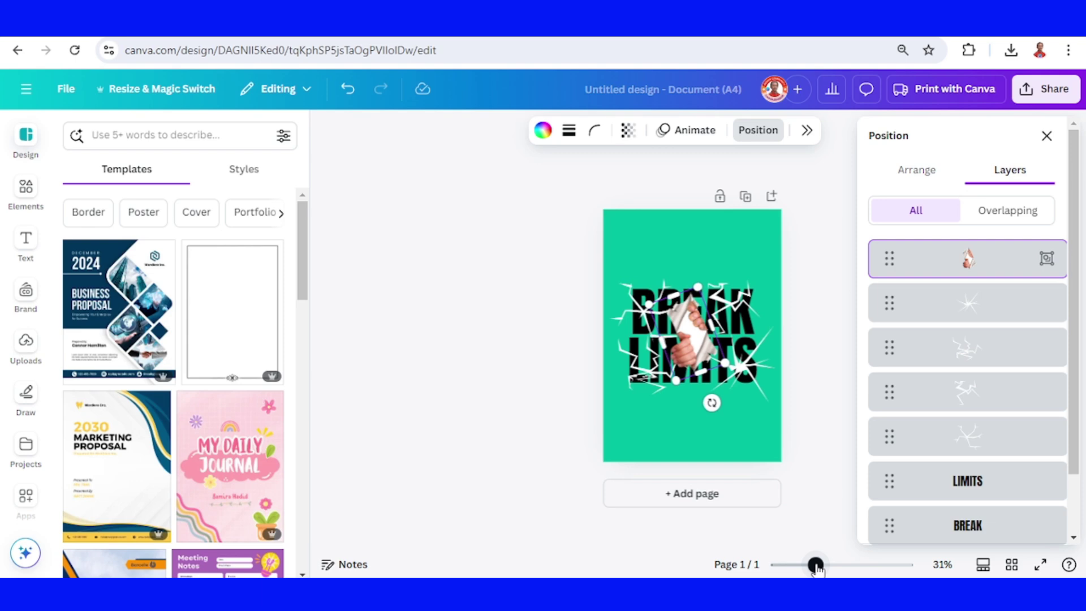
pyautogui.click(751, 197)
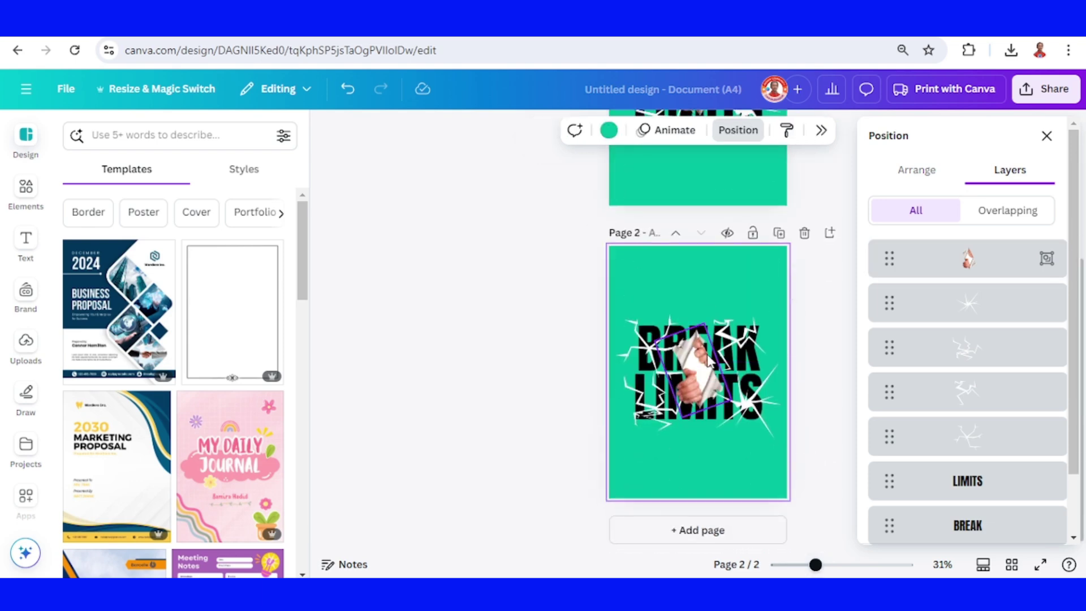
pyautogui.click(698, 380)
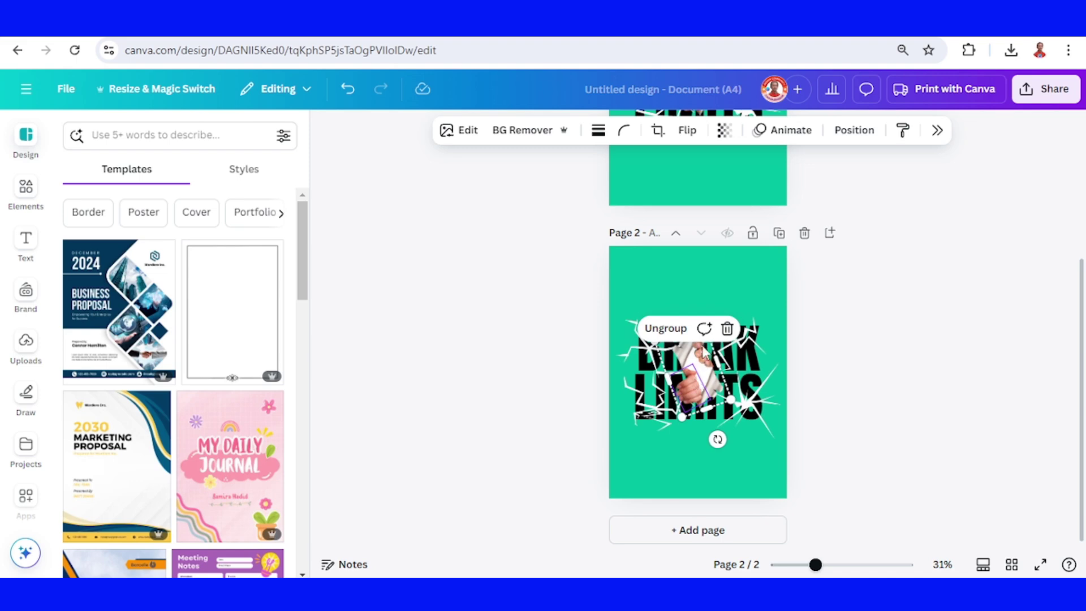
pyautogui.click(666, 328)
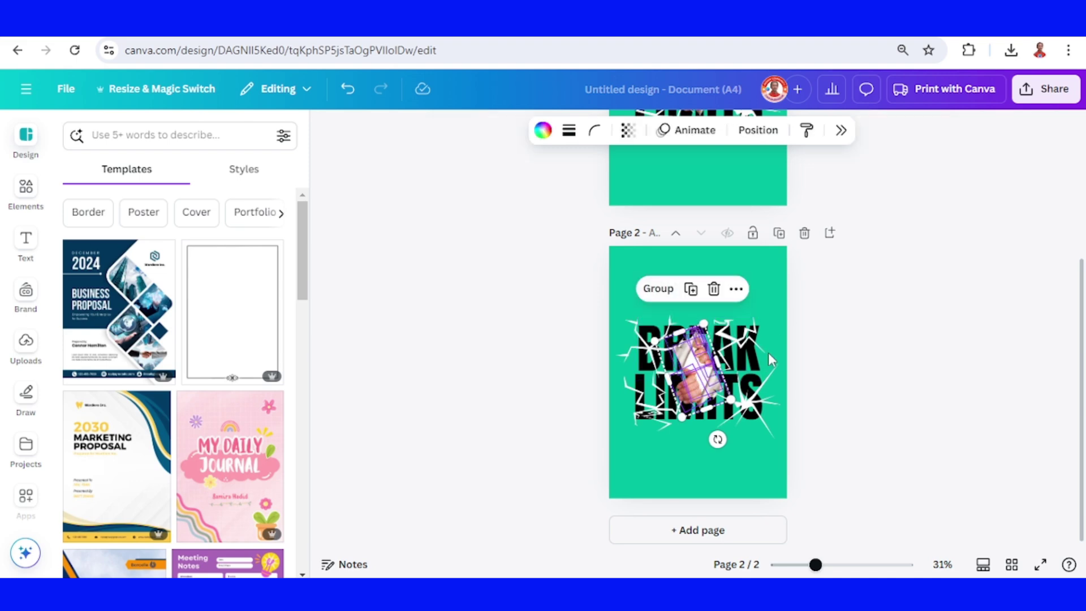
# Delete the hand image and torn-paper piece from page 2.
pyautogui.click(814, 351)
pyautogui.click(706, 362)
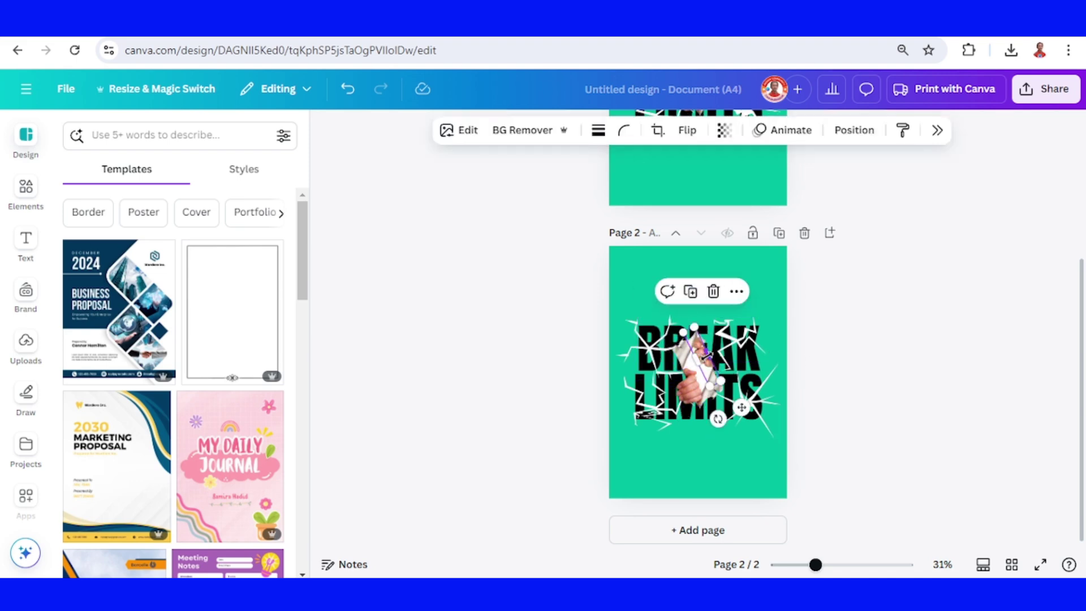
pyautogui.press('Escape')
pyautogui.click(694, 357)
pyautogui.press('Delete')
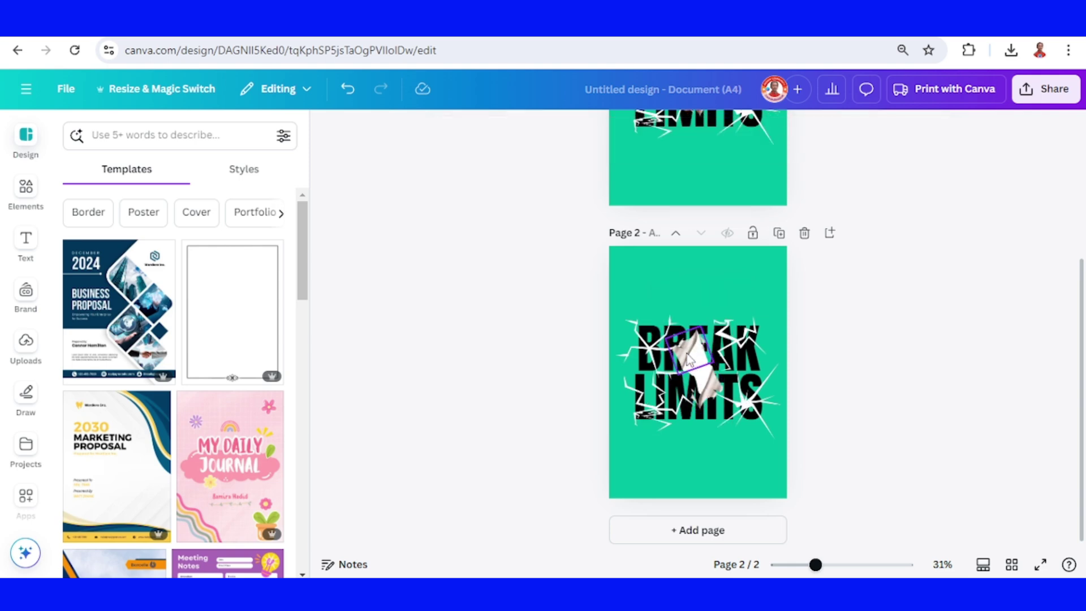
pyautogui.click(689, 358)
pyautogui.press('Delete')
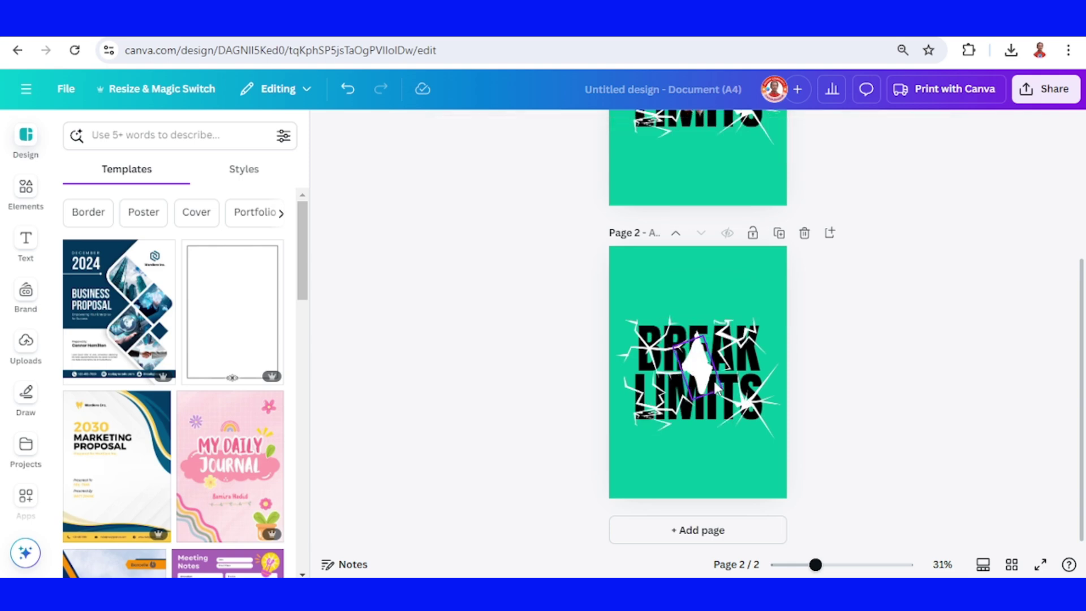
# Make page 2's background white and bring up the Share options.
pyautogui.click(763, 272)
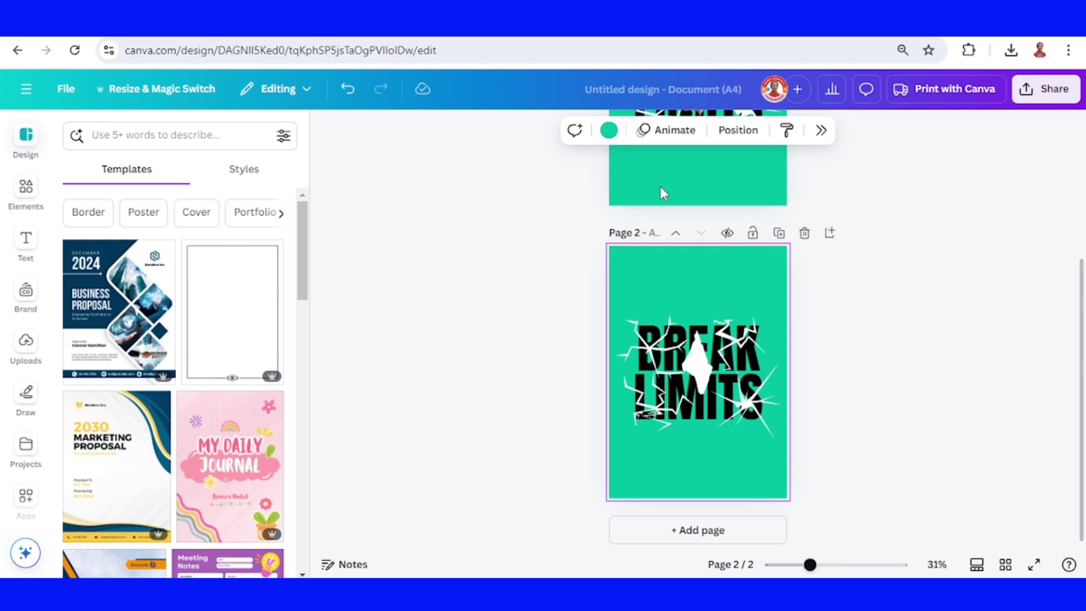
pyautogui.click(609, 130)
pyautogui.click(1003, 331)
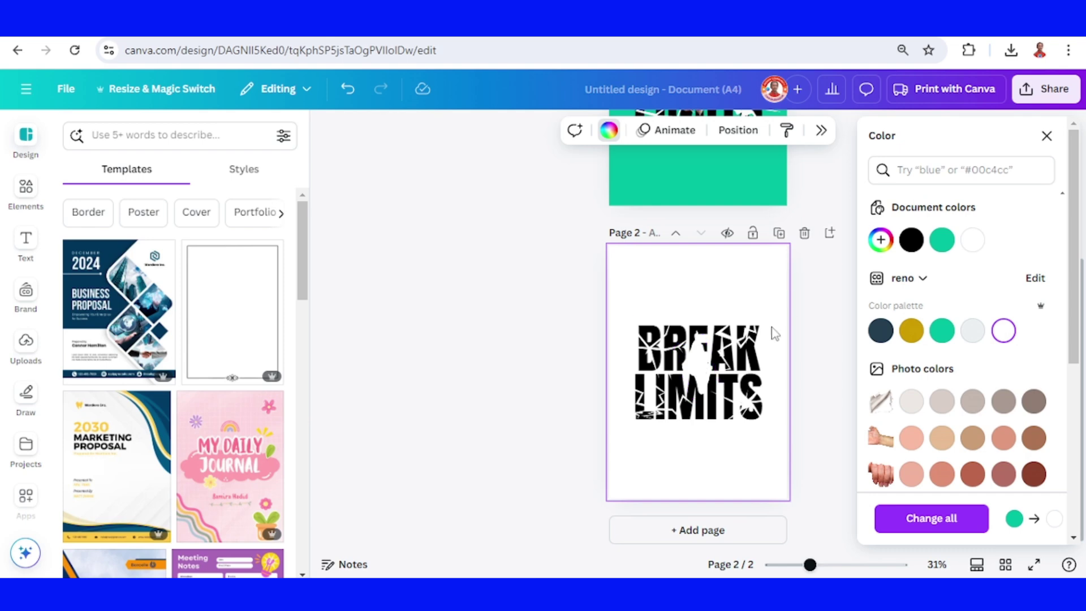
pyautogui.click(1041, 91)
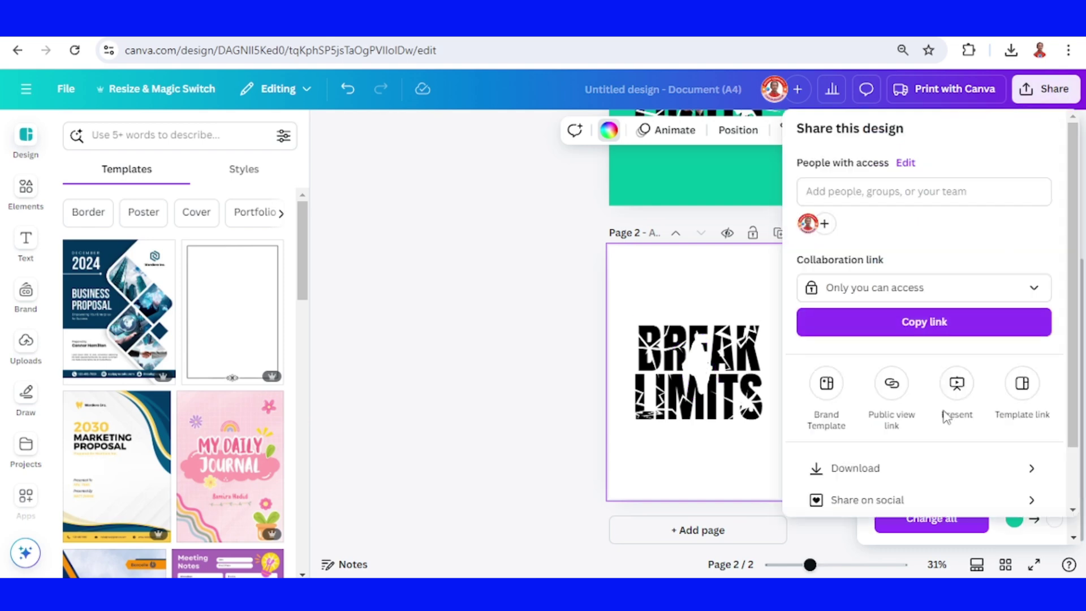
# Download only page 2 as a PNG, dismiss the print offer, and add blank page 3.
pyautogui.click(904, 477)
pyautogui.click(1053, 360)
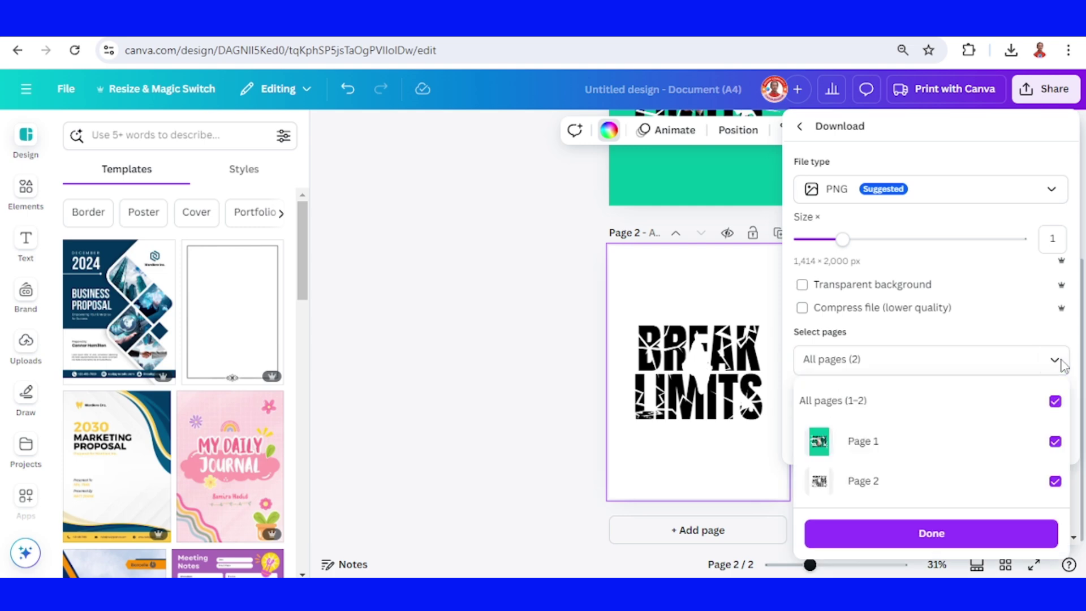
pyautogui.click(989, 447)
pyautogui.click(969, 533)
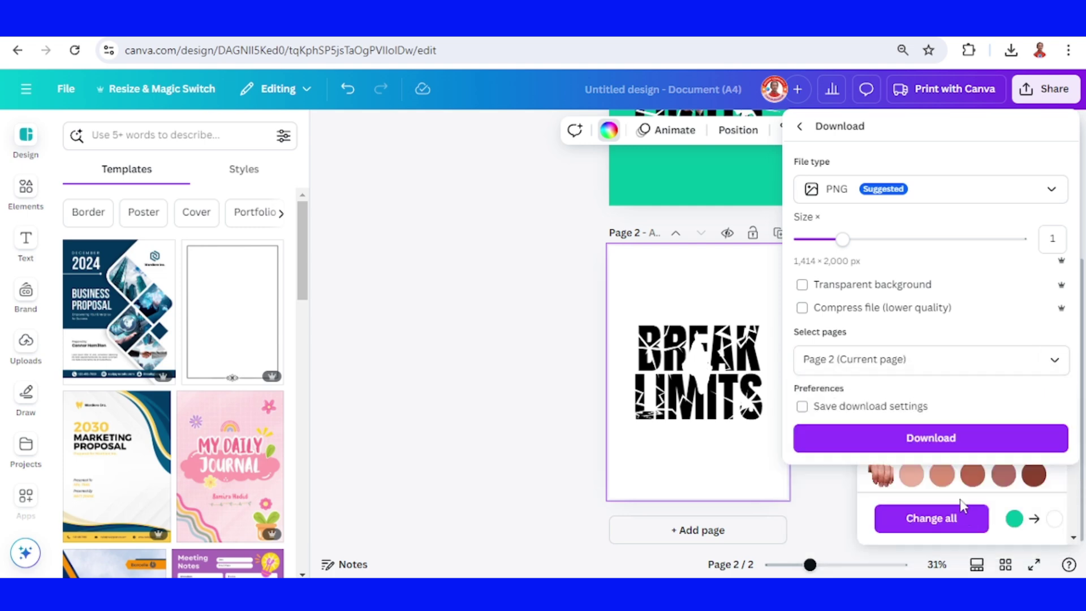
pyautogui.click(941, 409)
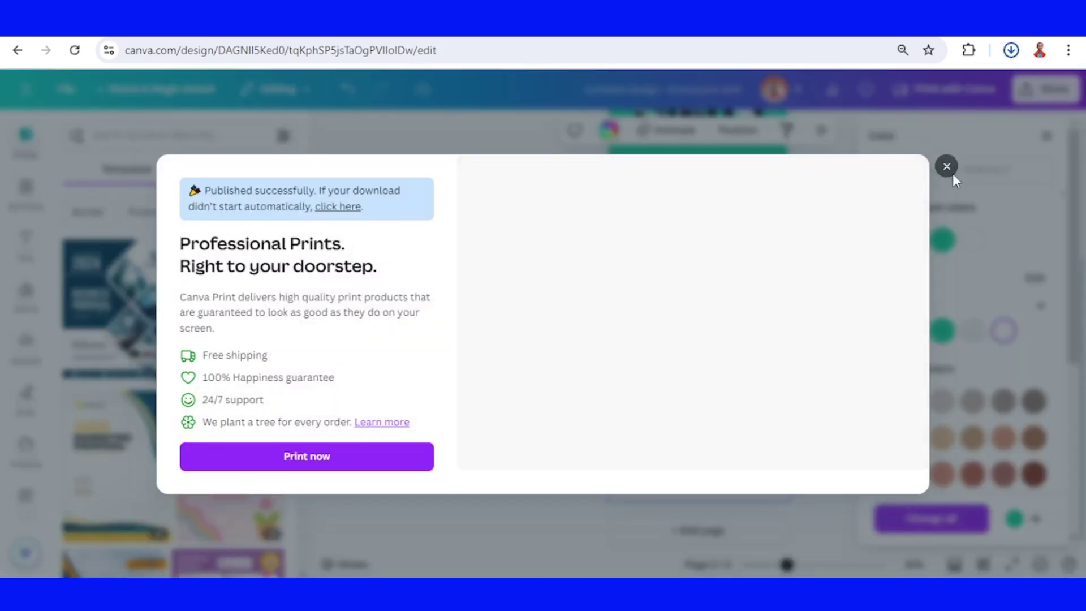
pyautogui.click(947, 166)
pyautogui.click(714, 537)
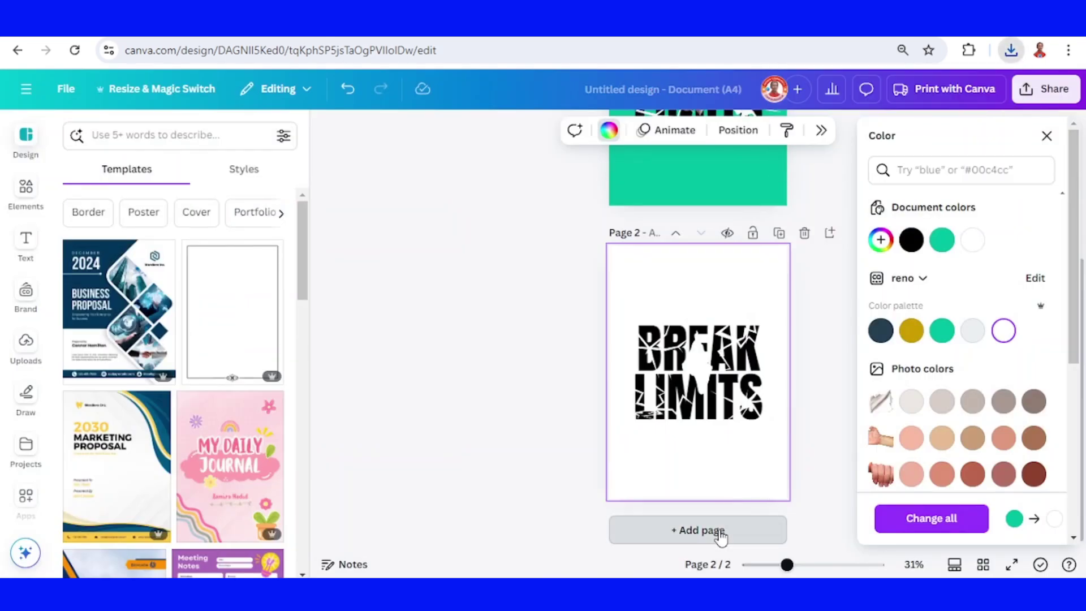
# Fill page 3 with the #1abc9c document colour and drop the downloaded BREAK LIMITS PNG onto it.
pyautogui.click(943, 241)
pyautogui.click(1010, 49)
pyautogui.moveTo(866, 125); pyautogui.dragTo(600, 378)
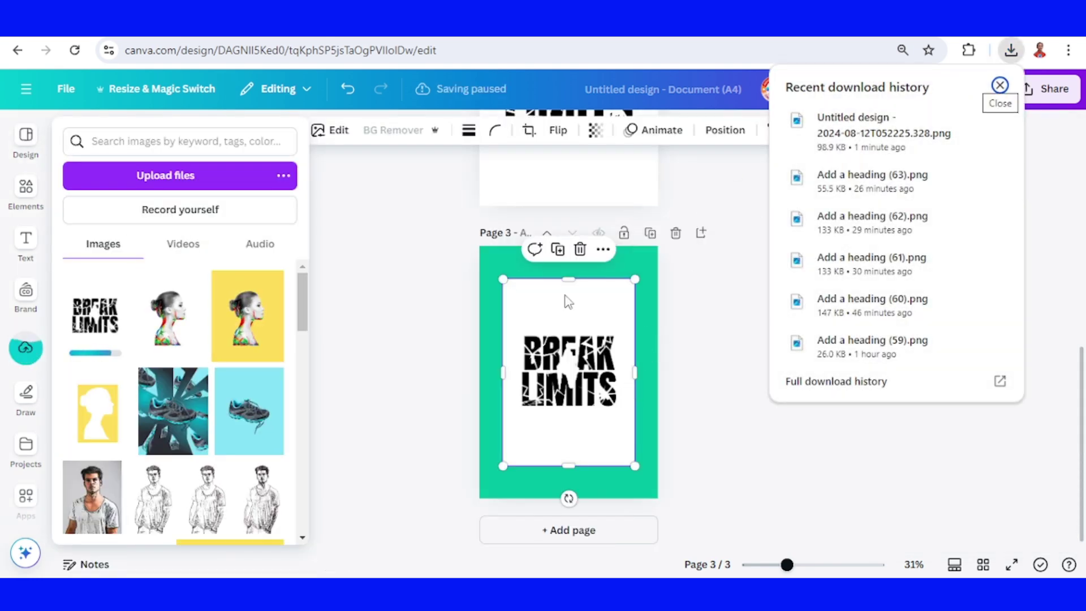
# Remove the image's white background with BG Remover and enlarge it to fill the page.
pyautogui.click(390, 131)
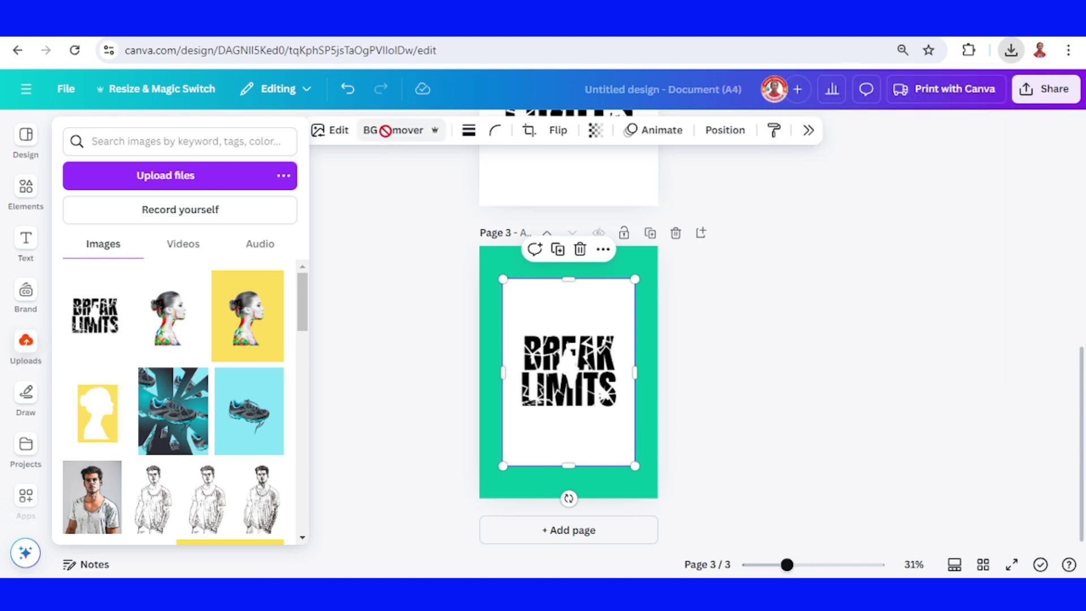
pyautogui.moveTo(502, 466); pyautogui.dragTo(480, 499)
pyautogui.moveTo(635, 277); pyautogui.dragTo(658, 248)
pyautogui.scroll(9, 574, 338)
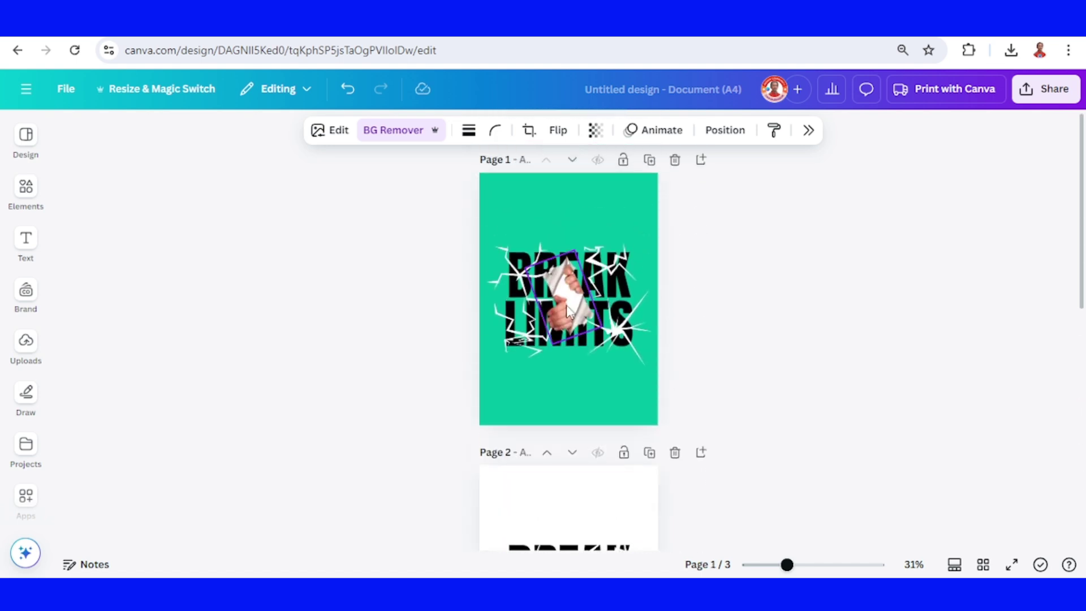
# Copy the ripping hands and cracks from page 1 and paste them onto page 3.
pyautogui.rightClick(569, 311)
pyautogui.click(622, 175)
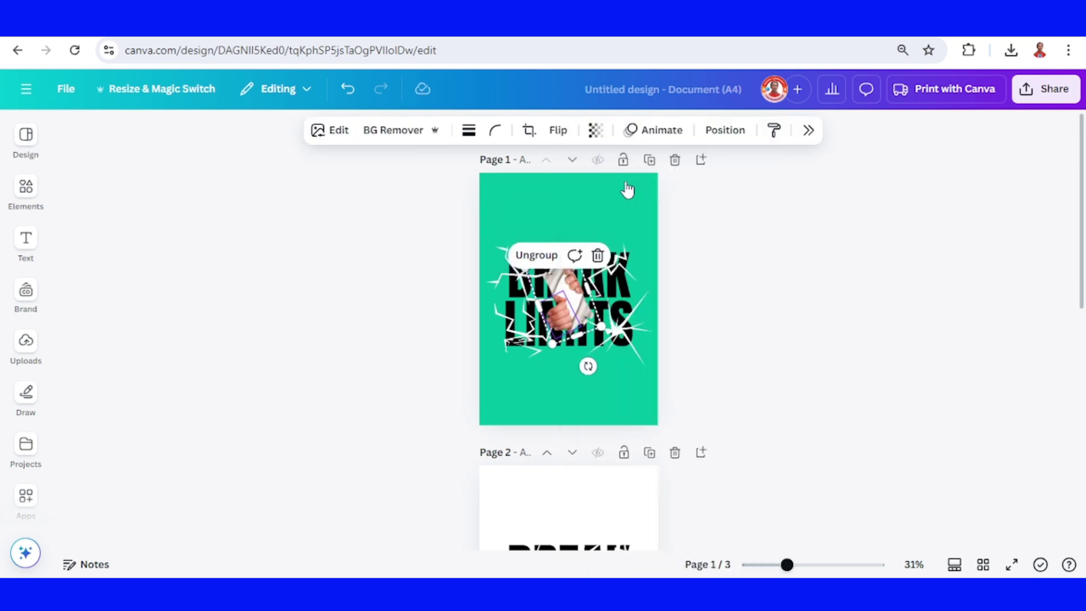
pyautogui.scroll(-1, 598, 445)
pyautogui.scroll(-8, 630, 371)
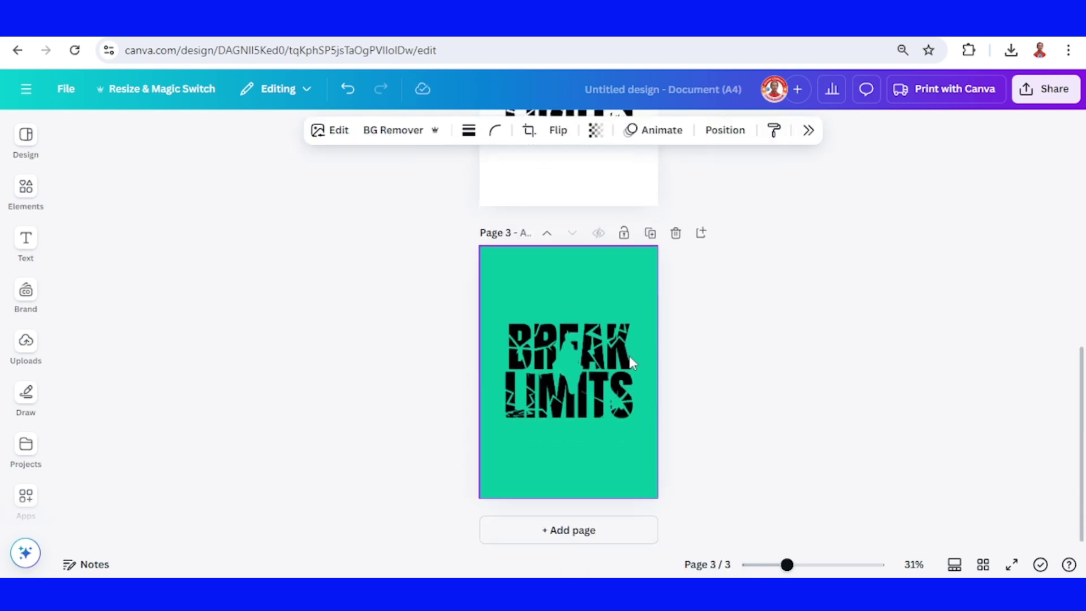
pyautogui.rightClick(630, 362)
pyautogui.click(689, 203)
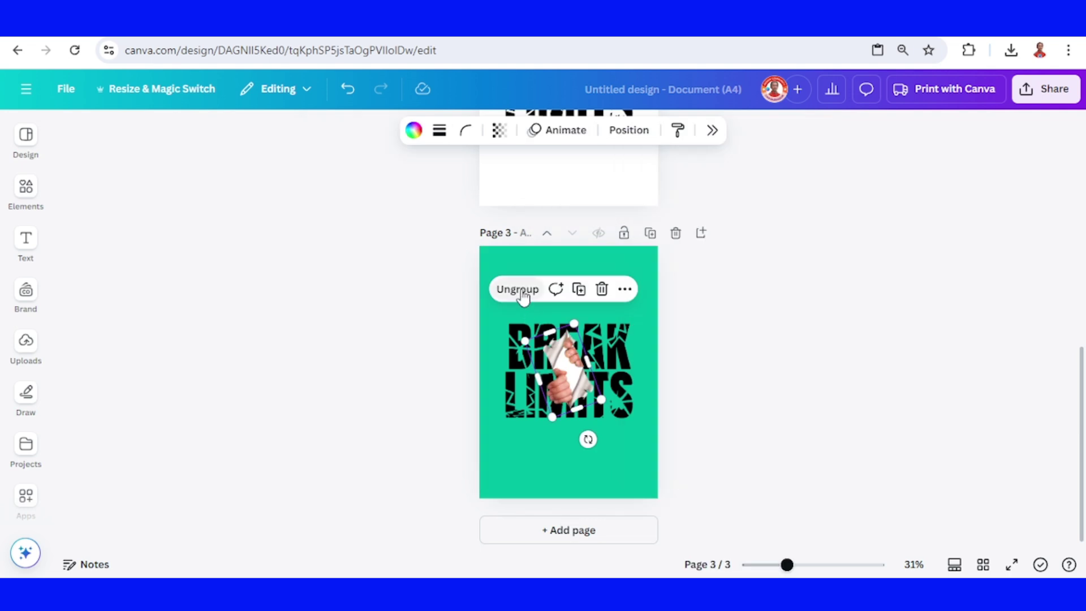
# Select the extra white crack pieces in the layer list and delete them.
pyautogui.click(617, 135)
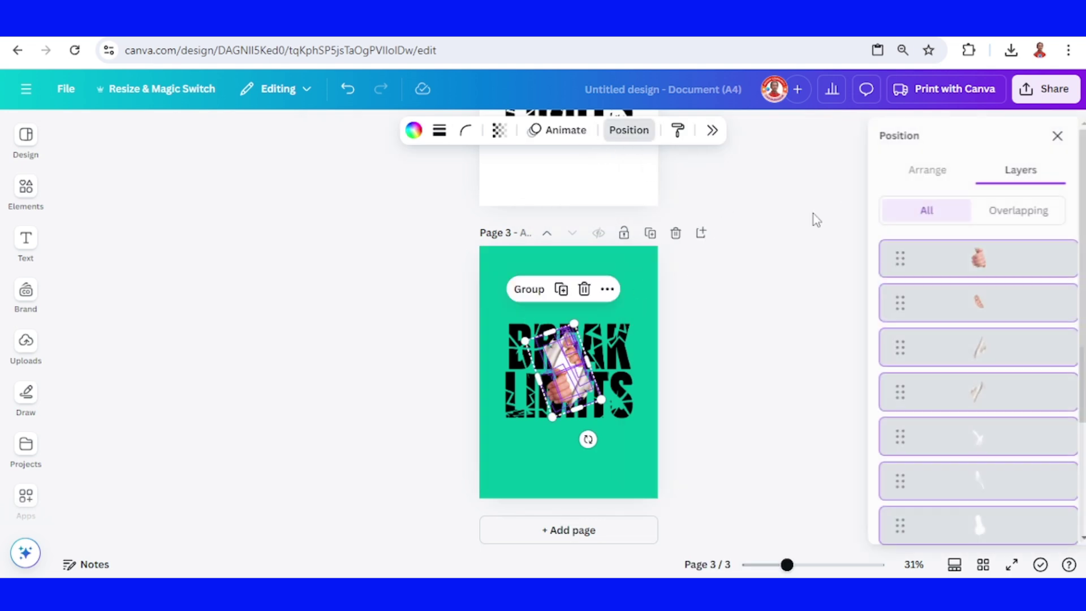
pyautogui.click(980, 453)
pyautogui.scroll(-3, 986, 471)
pyautogui.keyDown('shift'); pyautogui.click(1001, 415); pyautogui.keyUp('shift')
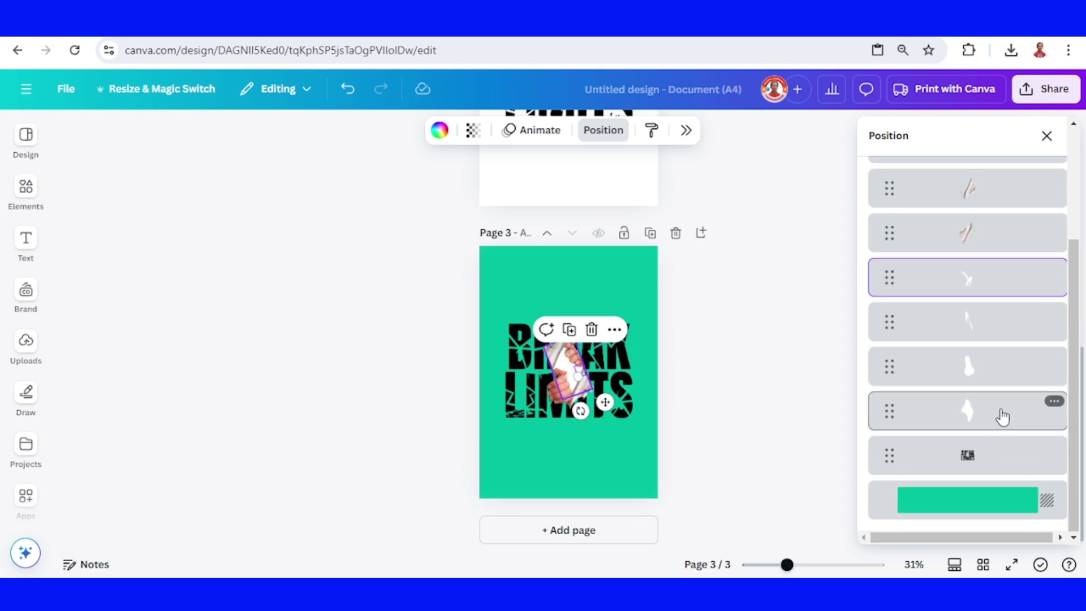
pyautogui.click(685, 314)
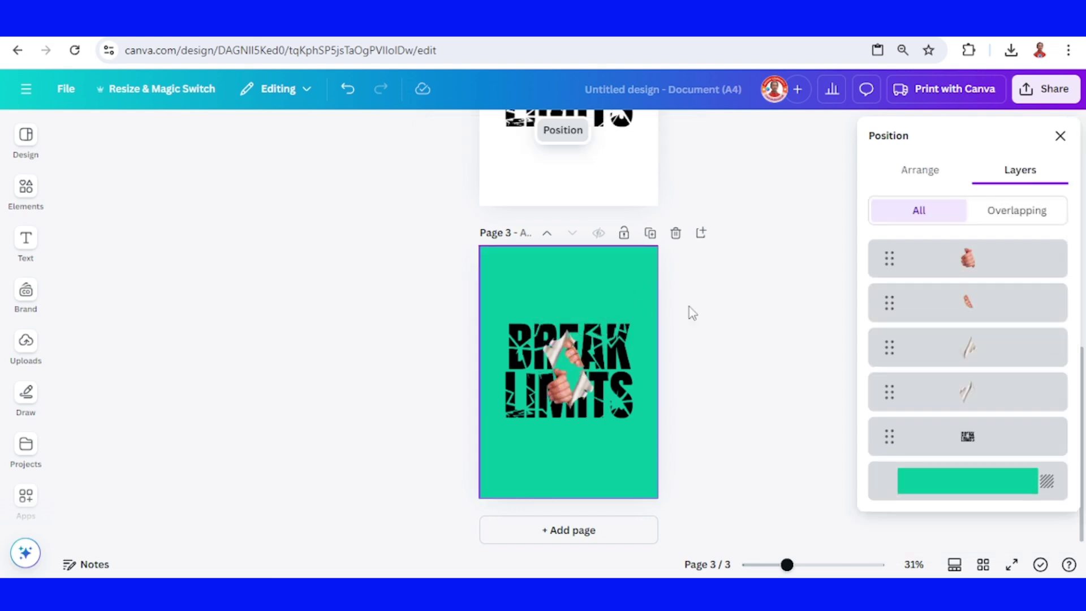
pyautogui.press('Tab')
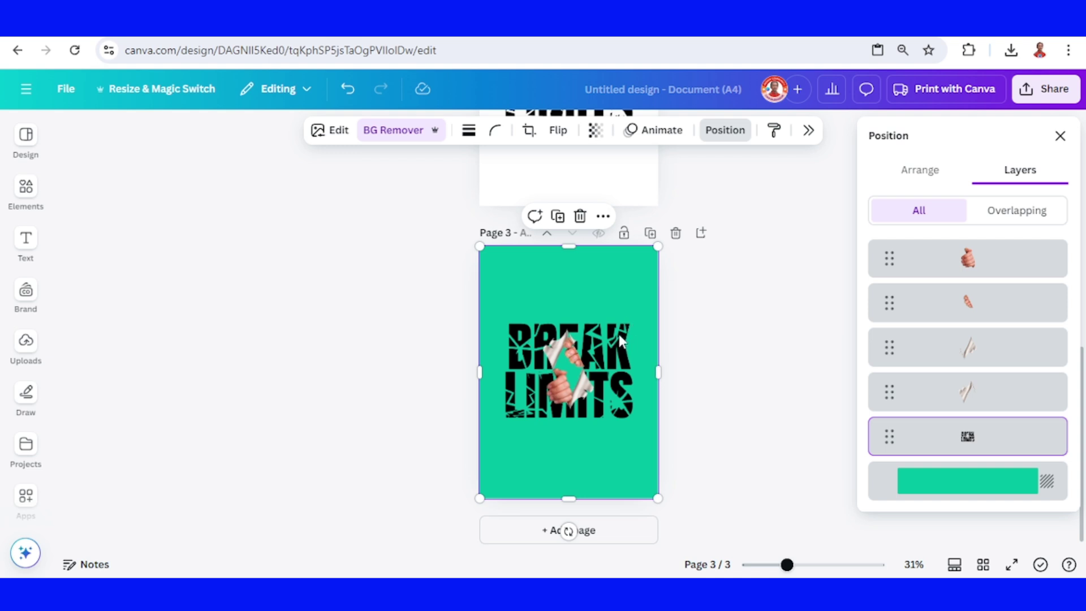
# Start a custom duotone effect on the BREAK LIMITS image.
pyautogui.click(633, 311)
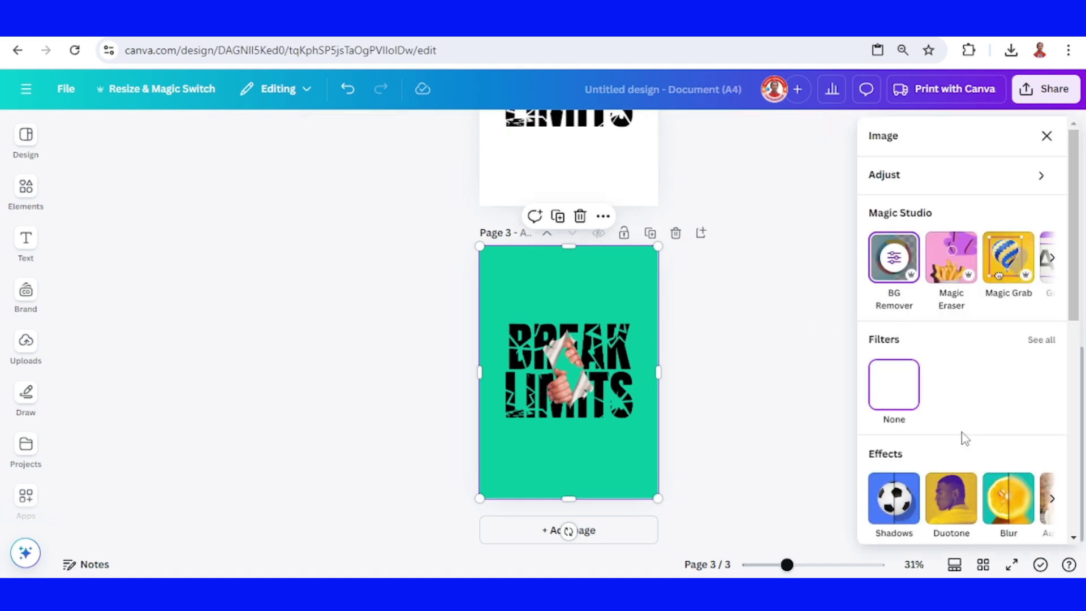
pyautogui.scroll(-3, 959, 422)
pyautogui.click(957, 351)
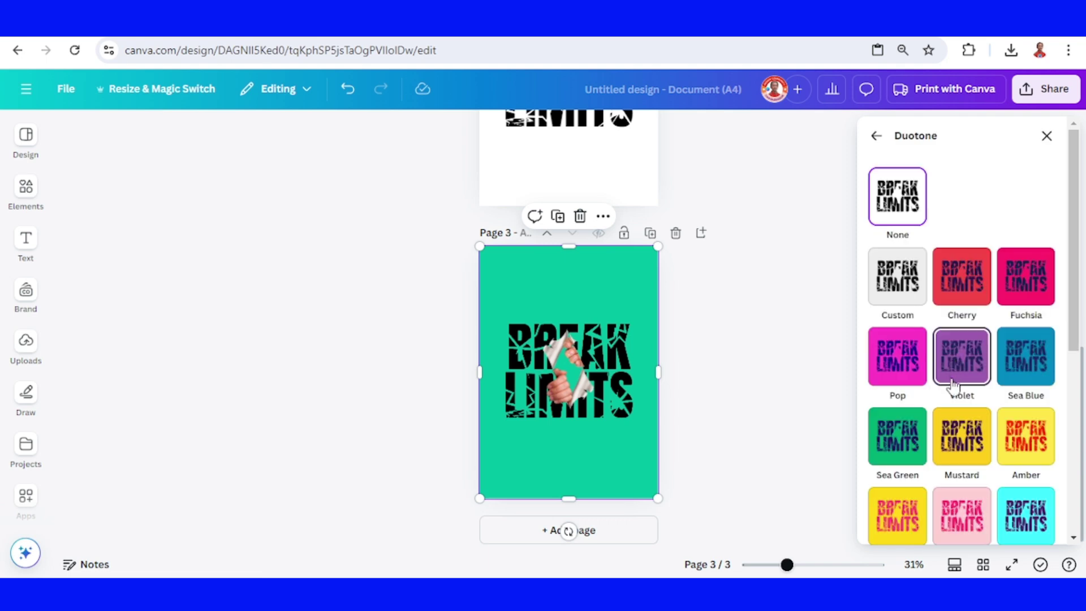
pyautogui.click(903, 287)
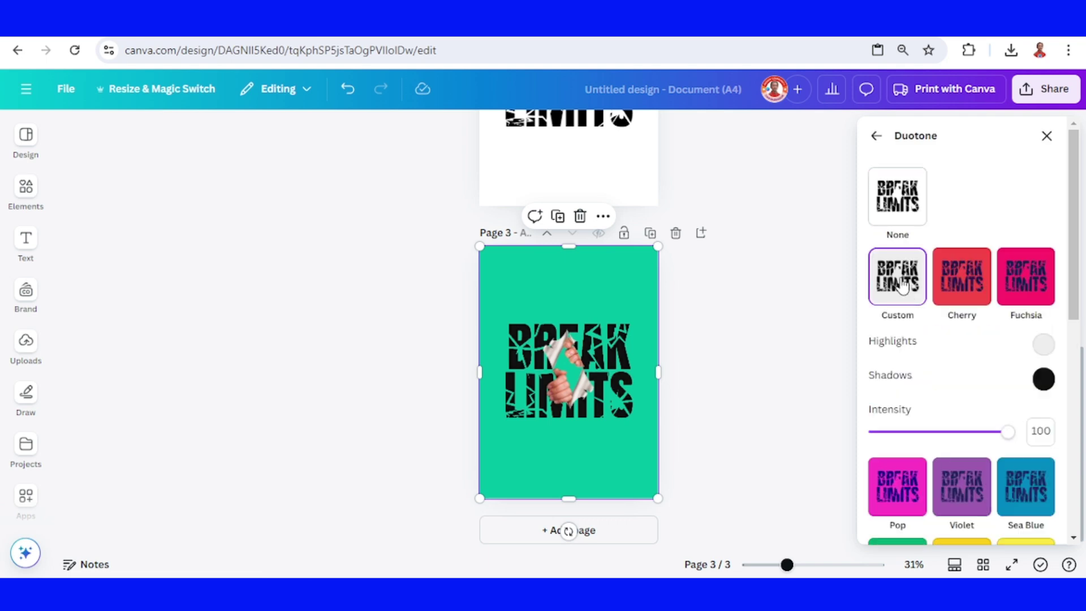
# Set both the duotone highlight and shadow colours to white #FFFFFF.
pyautogui.click(1044, 344)
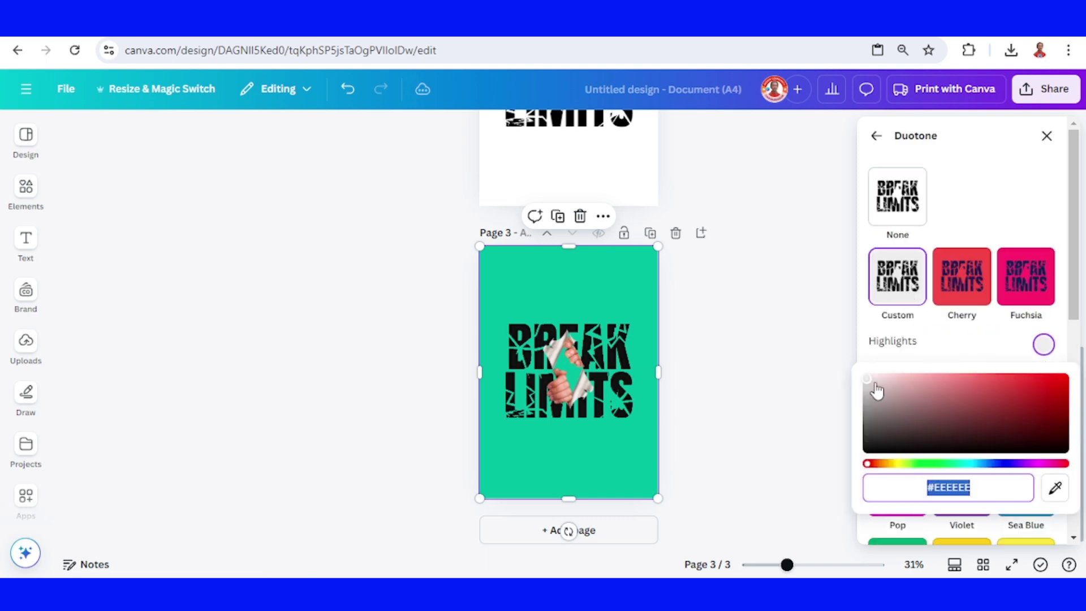
pyautogui.moveTo(877, 391); pyautogui.dragTo(846, 359)
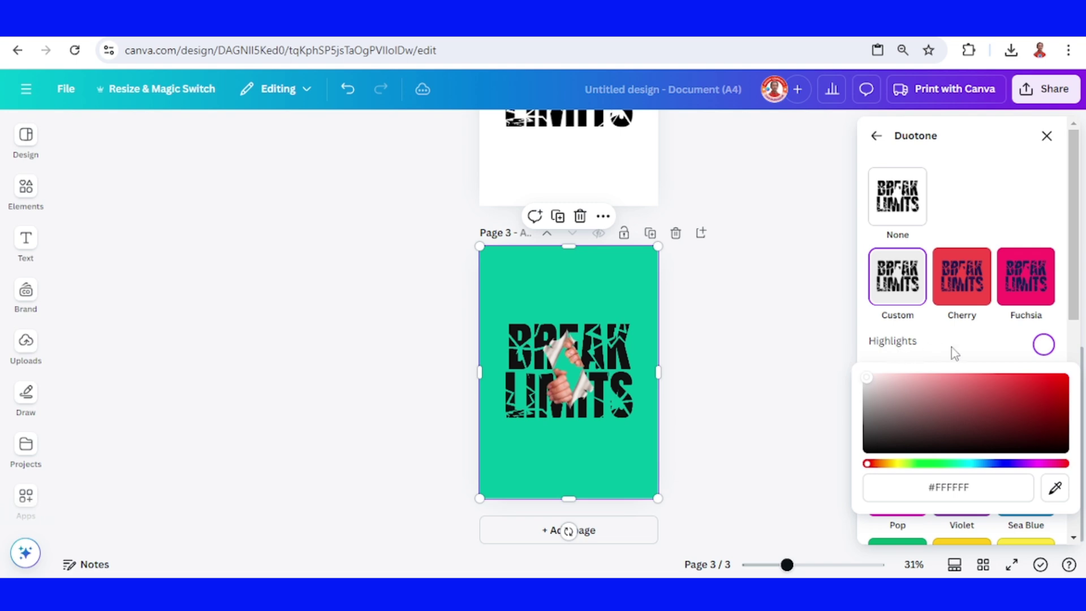
pyautogui.click(995, 352)
pyautogui.click(1044, 383)
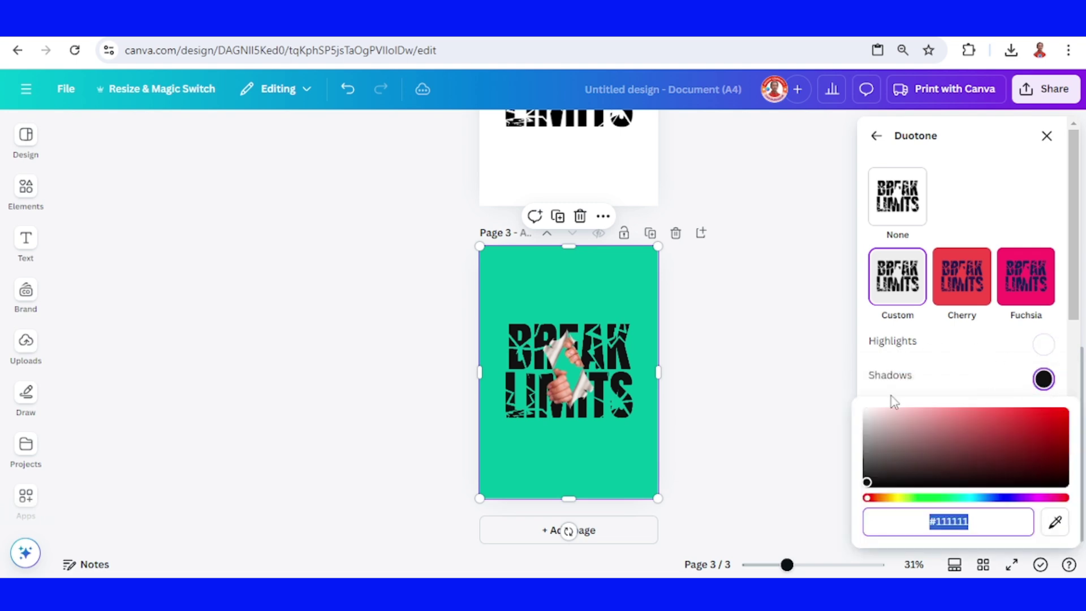
pyautogui.moveTo(874, 421); pyautogui.dragTo(832, 390)
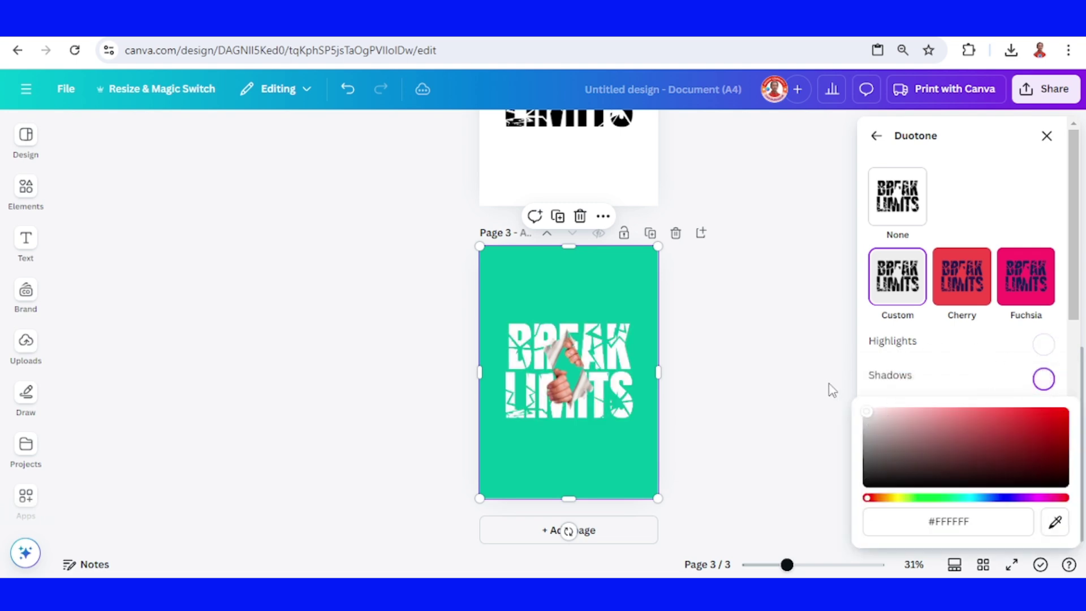
pyautogui.click(735, 311)
pyautogui.click(643, 274)
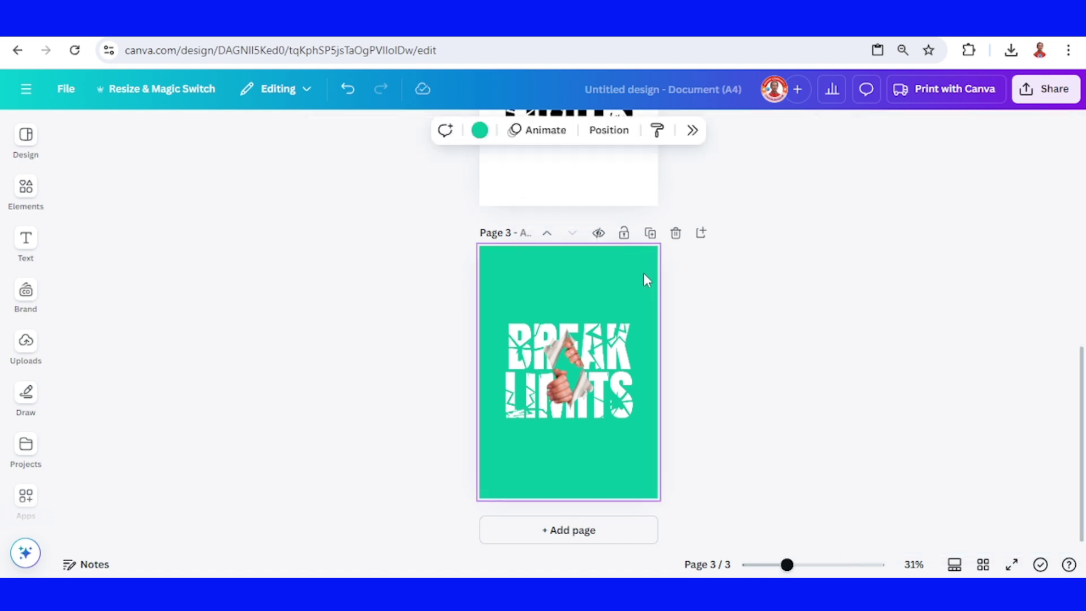
# Replace page 3's teal background with red from the Default colors.
pyautogui.click(479, 130)
pyautogui.scroll(-1, 883, 464)
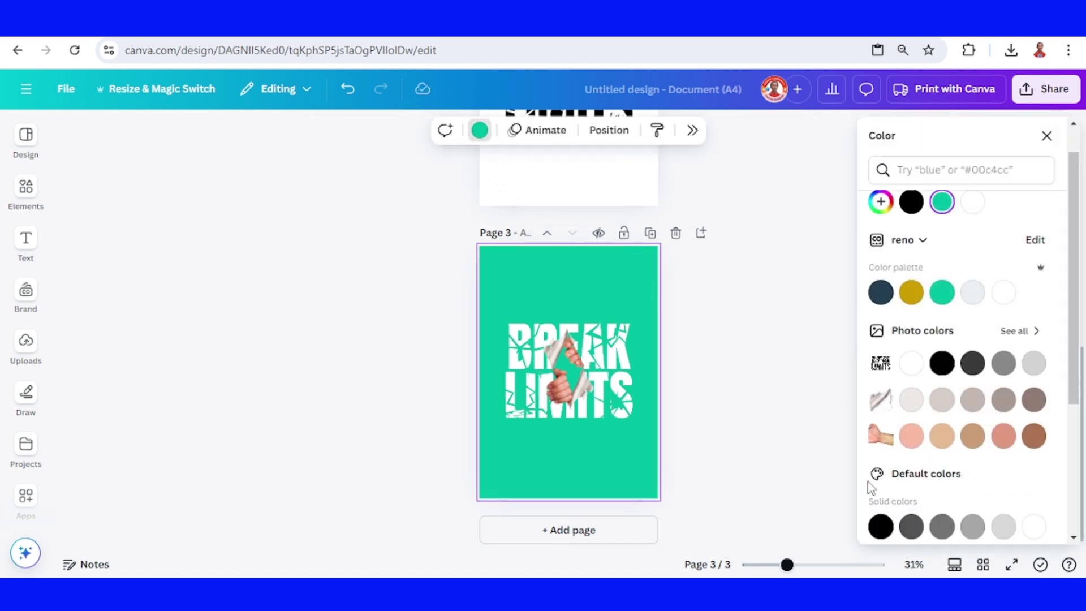
pyautogui.scroll(-4, 871, 488)
pyautogui.click(881, 323)
pyautogui.click(883, 355)
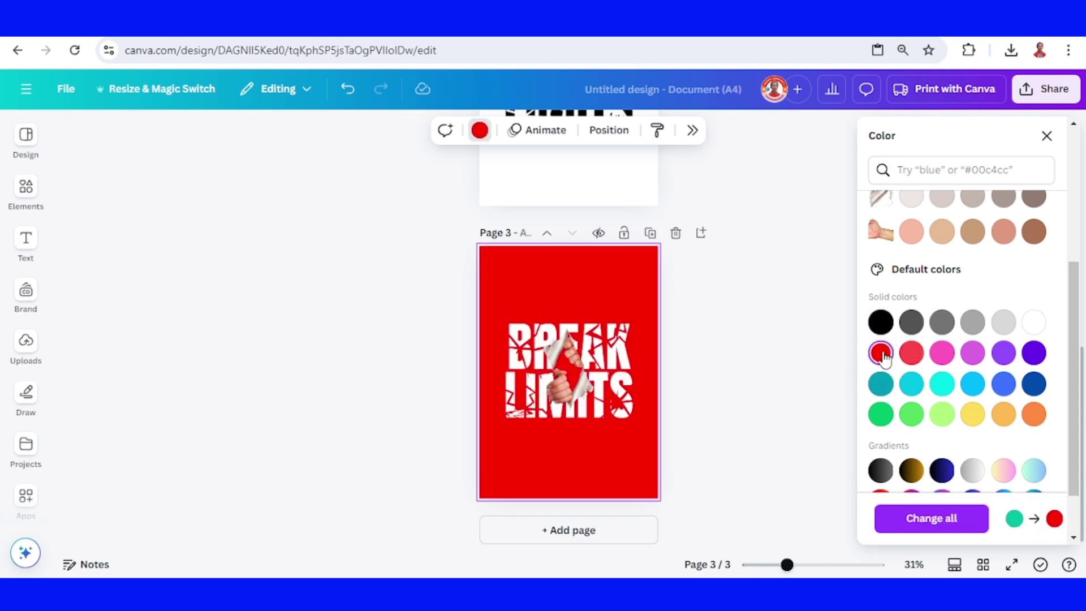